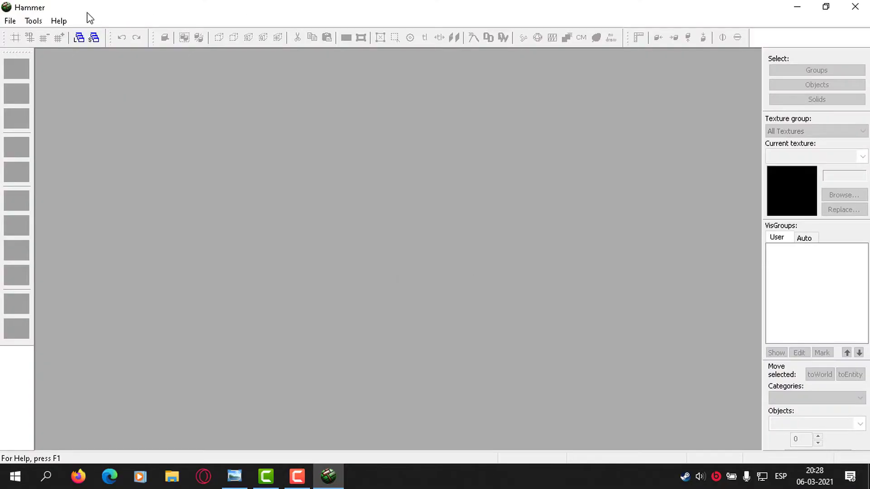
Create a new empty map.
left_click(14, 21)
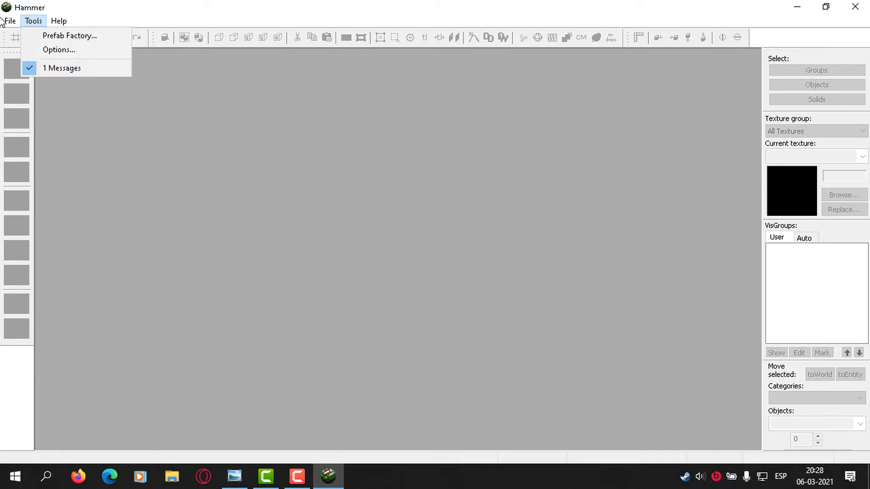
left_click(30, 35)
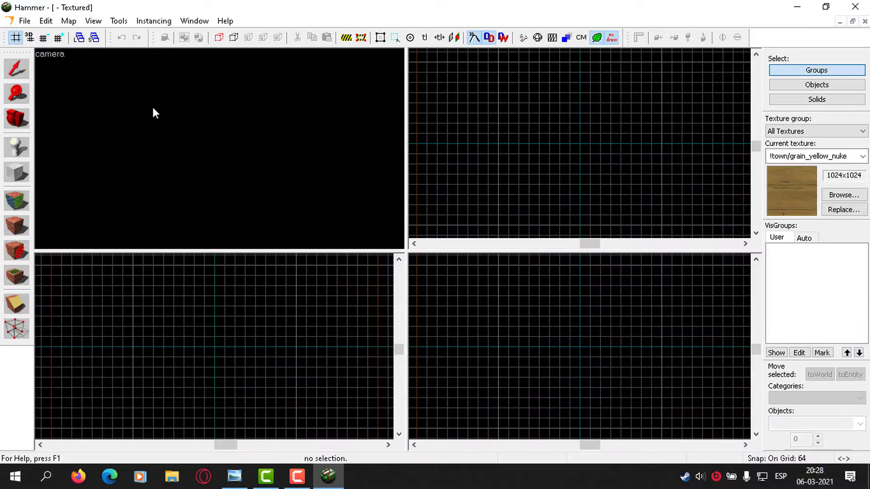
scroll(562, 148, "down", 1)
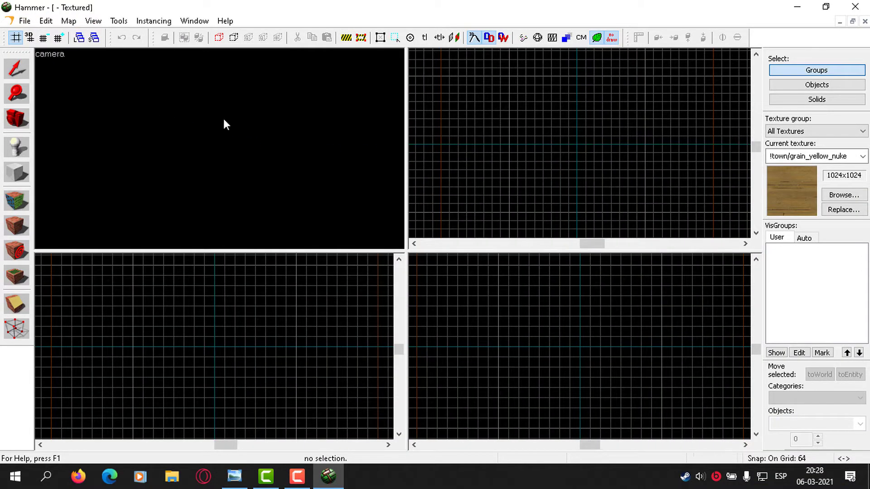
left_click(241, 481)
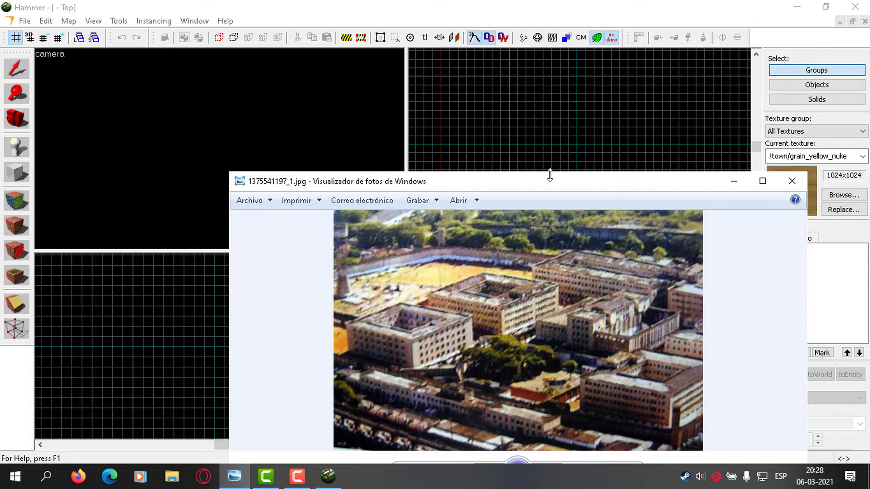
left_click_drag(550, 174, 395, 45)
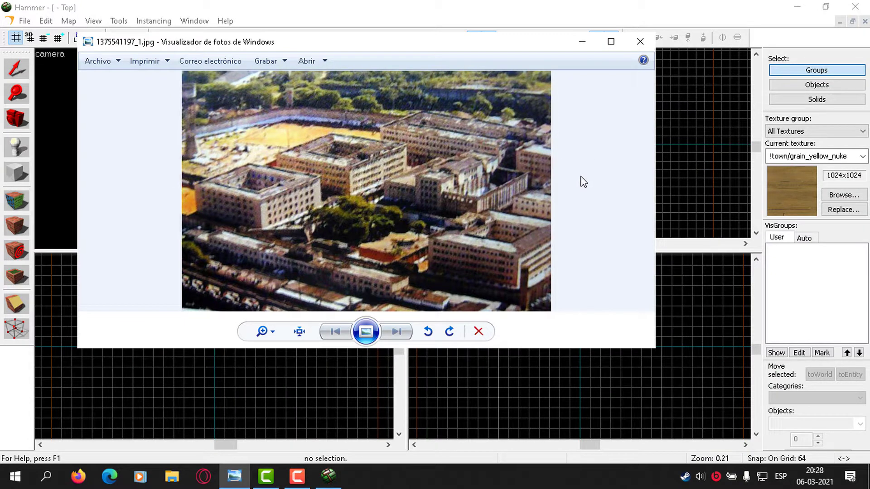
key("XF86MonBrightnessUp")
left_click(582, 41)
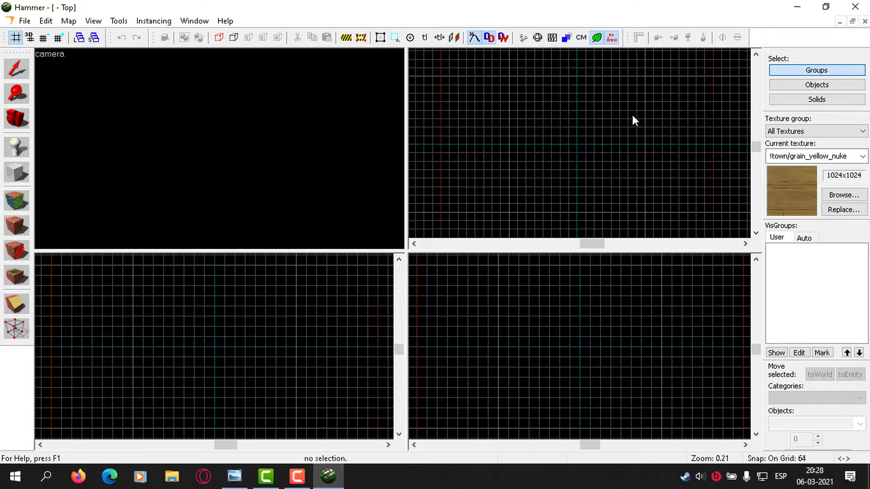
Find the nodraw material among the textures and make tools/toolsnodraw the current texture.
left_click(851, 193)
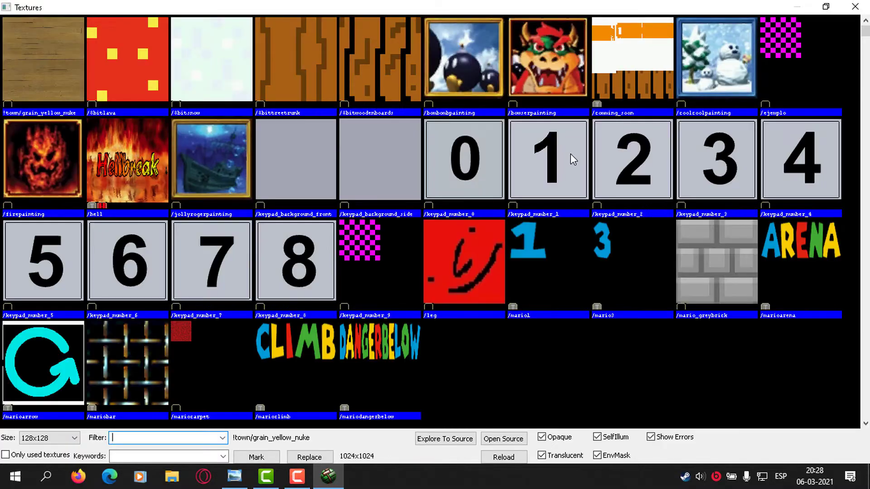
type("nodraw")
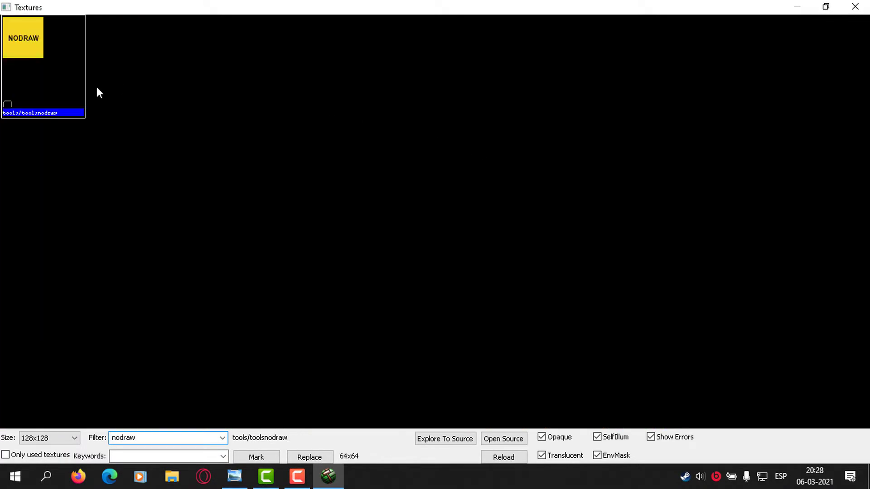
double_click(56, 91)
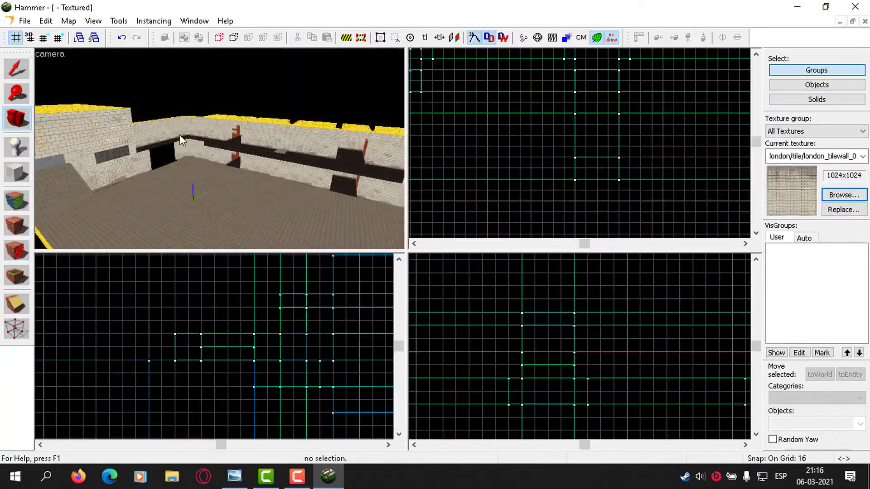
Examine the prison yard, the two-storey cell blocks and a cell's interior in the 3D view.
key("z")
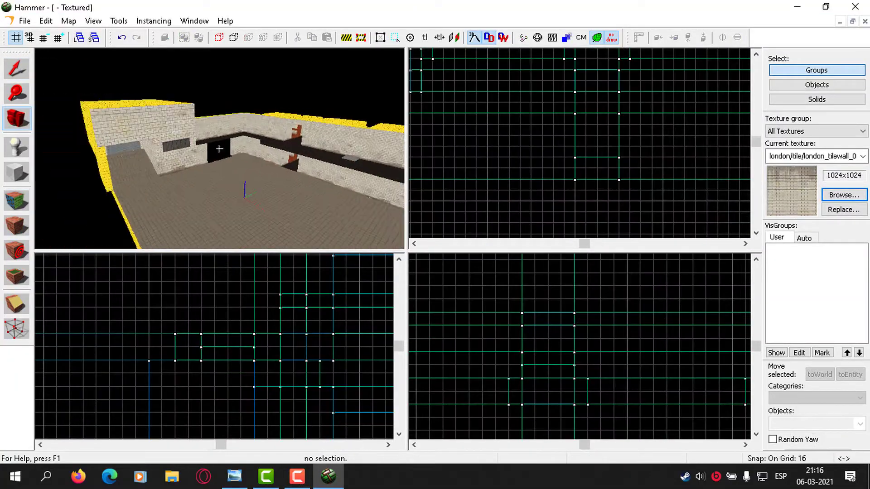
key("w")
key("w")
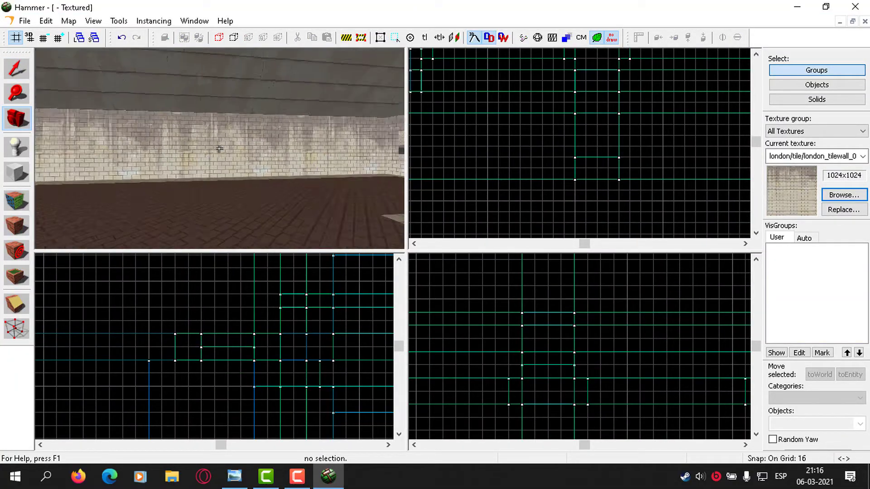
key("w")
key("s")
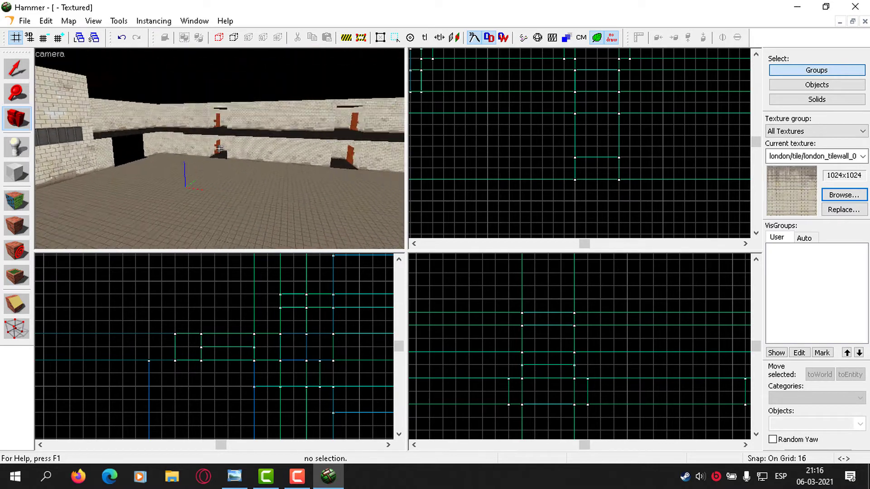
key("d")
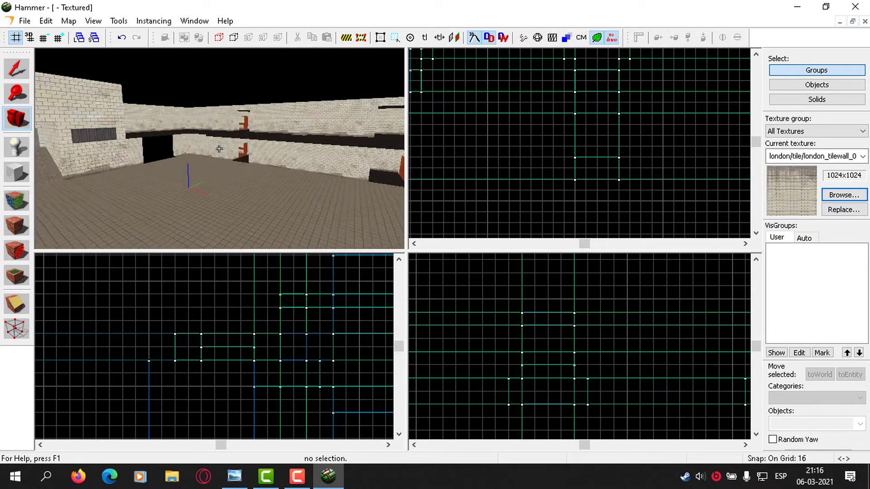
key("w")
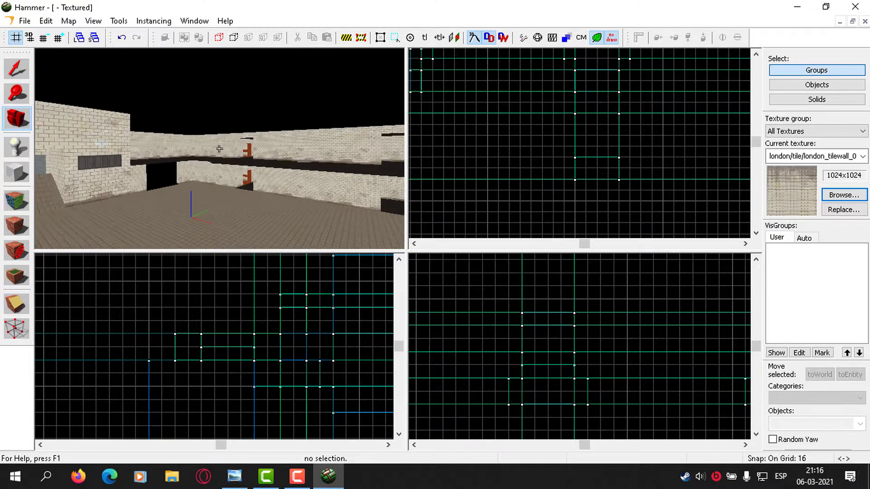
key("w")
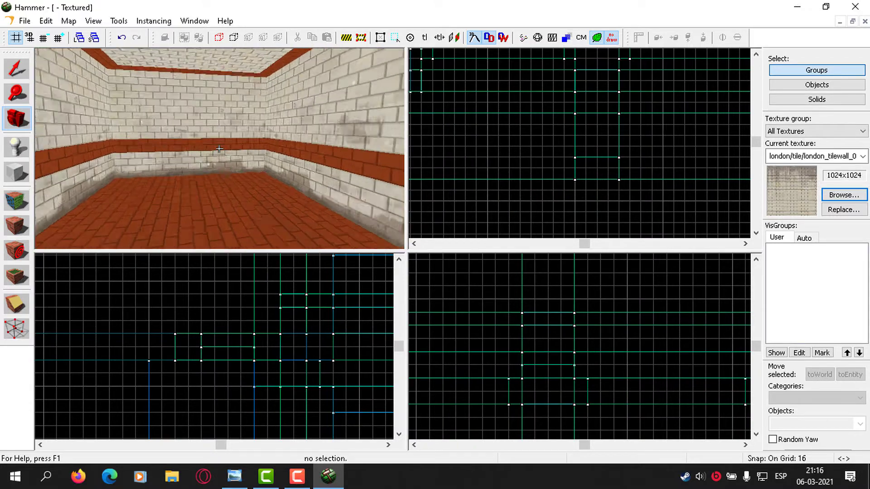
Place an info_player_teamspawn entity in the cell and shift it back and up to about -352 632 247.
key("z")
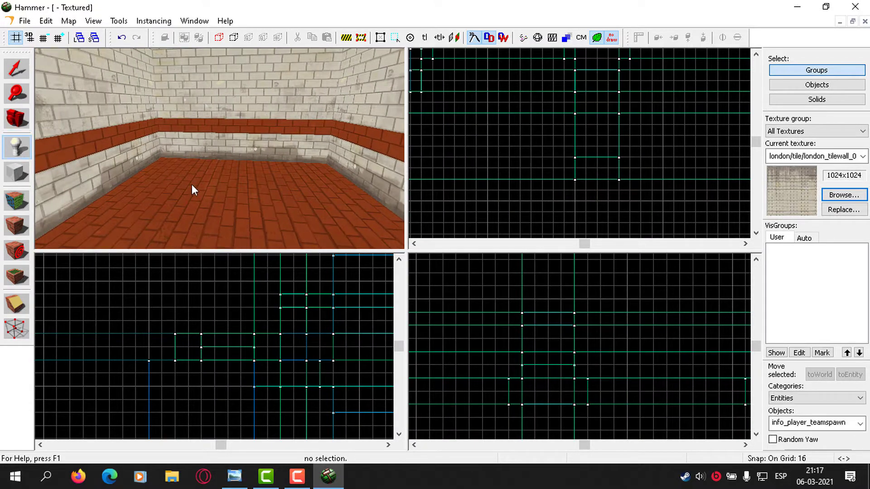
left_click(192, 184)
key("shift+s")
key("ctrl+e")
scroll(583, 369, "up", 2)
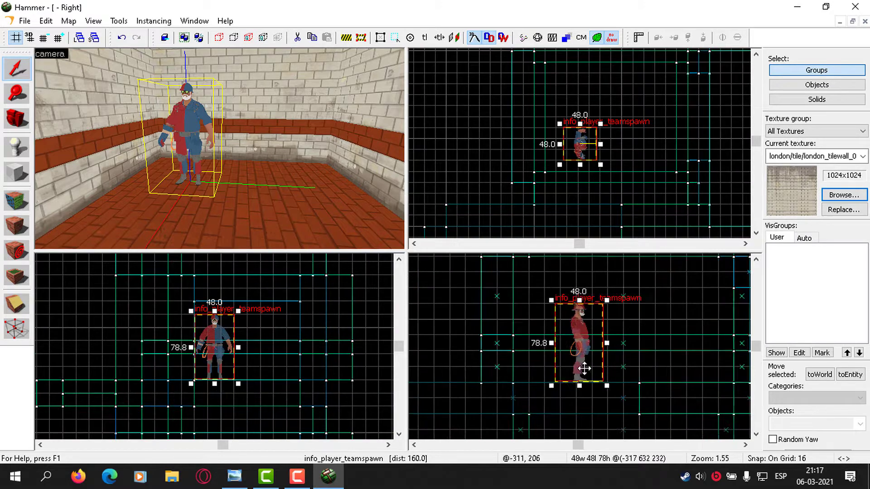
left_click_drag(582, 369, 547, 356)
Check the spawn against the cell's floor and walls and shift it to about -336 640 247.
key("z")
key("w")
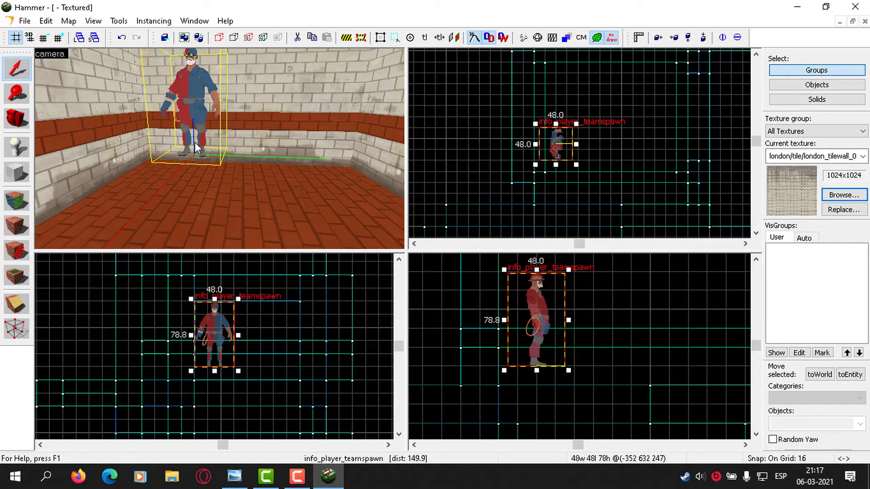
key("a")
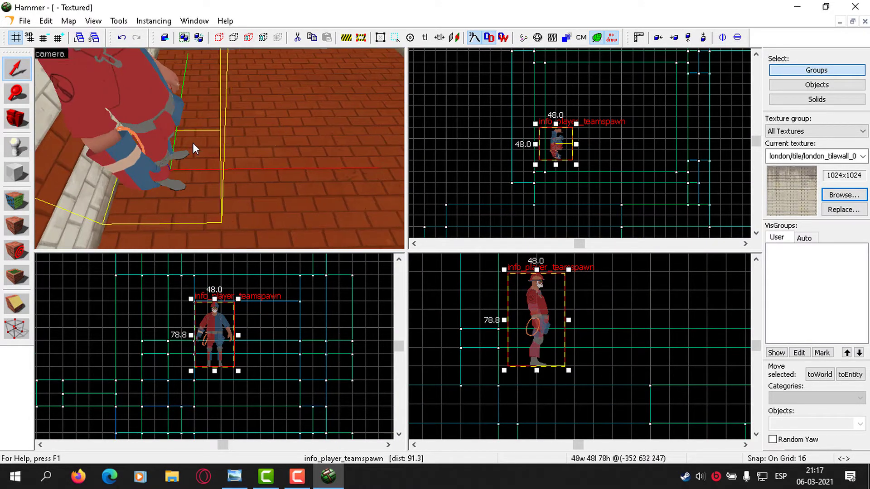
key("s")
key("z")
left_click_drag(562, 147, 565, 141)
left_click(561, 143)
key("d")
key("w")
key("z")
key("s")
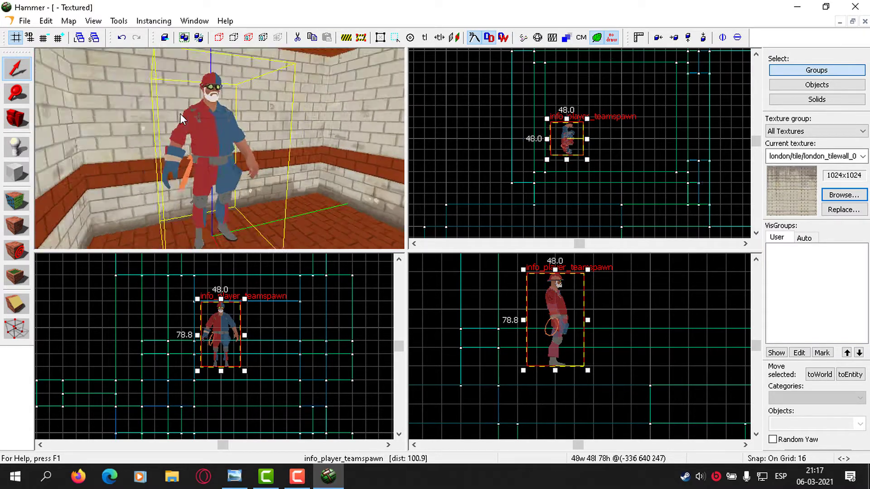
Set the Team property of the info_player_teamspawn entity to Red.
key("z")
double_click(180, 114)
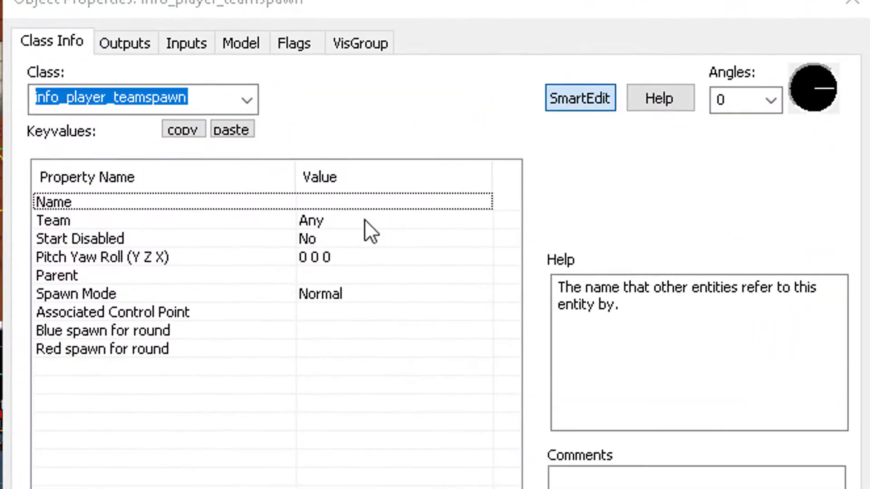
left_click(375, 215)
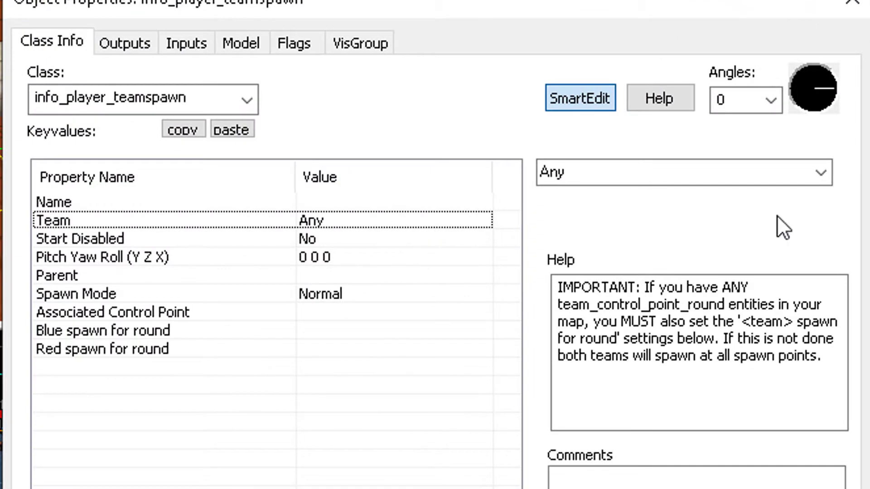
left_click(814, 173)
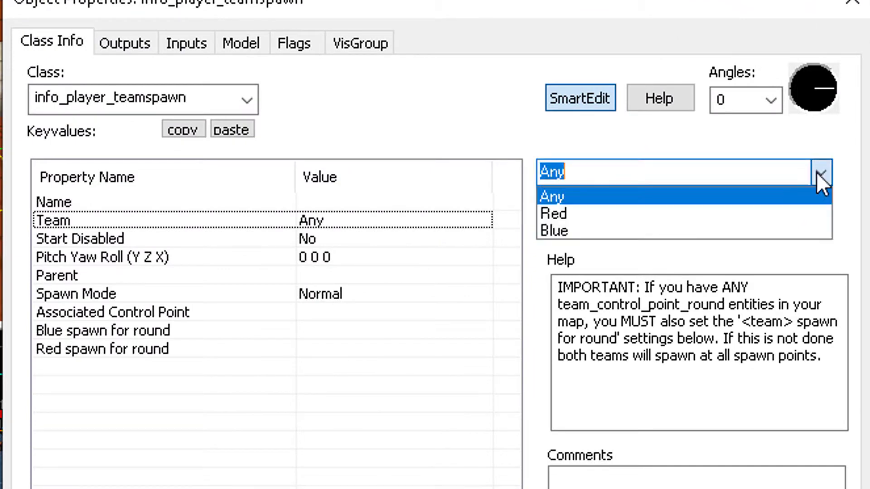
left_click(771, 219)
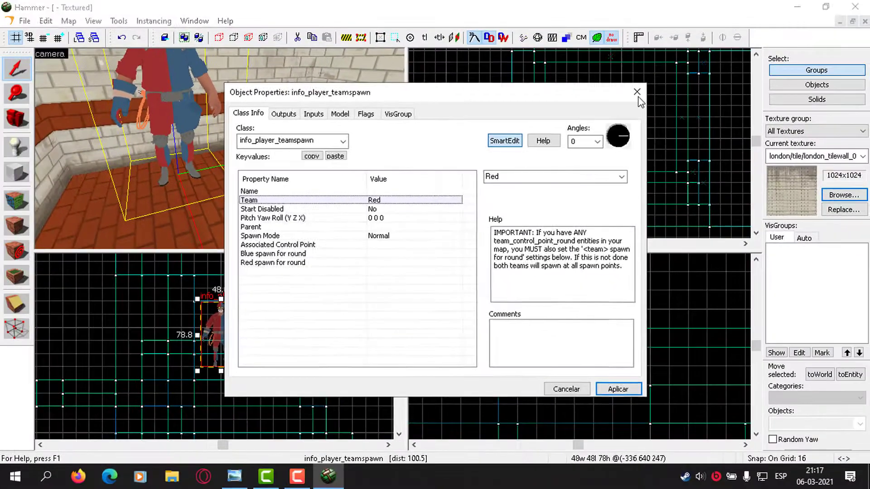
left_click(638, 97)
Duplicate the red spawn into a two-by-two group of four and copy that group into the cell below.
scroll(576, 150, "up", 3)
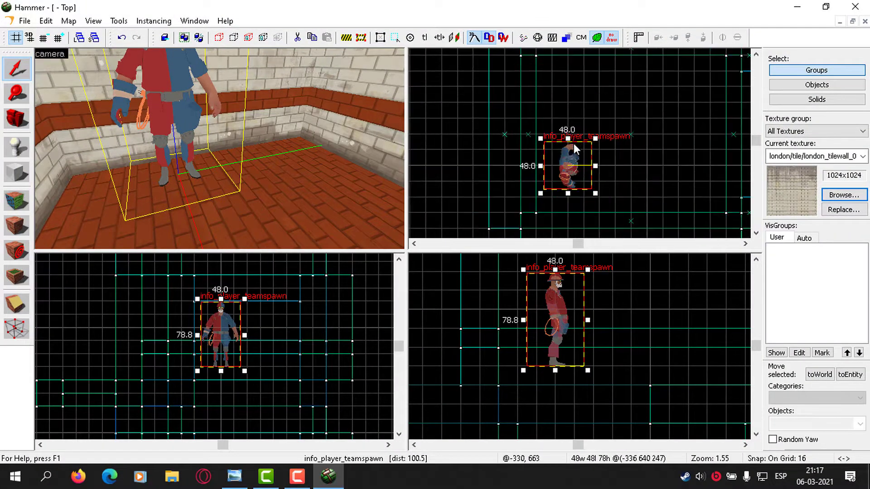
left_click_drag(570, 154, 570, 77)
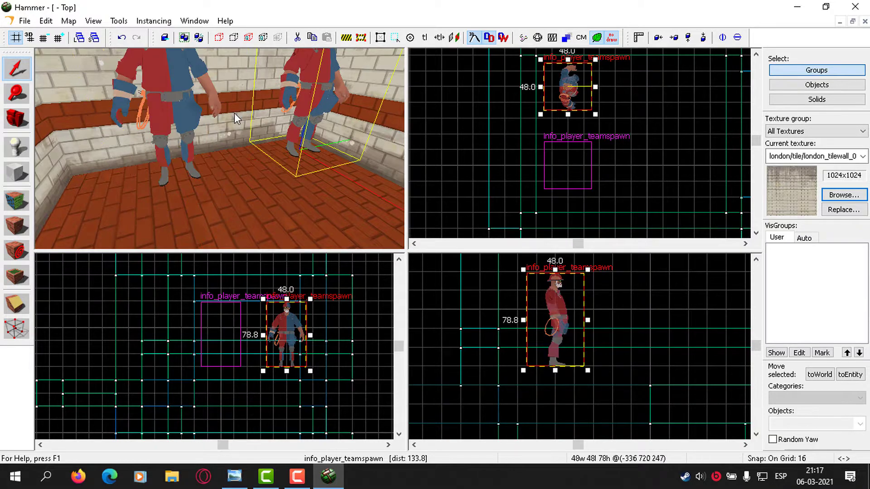
key("s")
key("d")
left_click(134, 115, "ctrl")
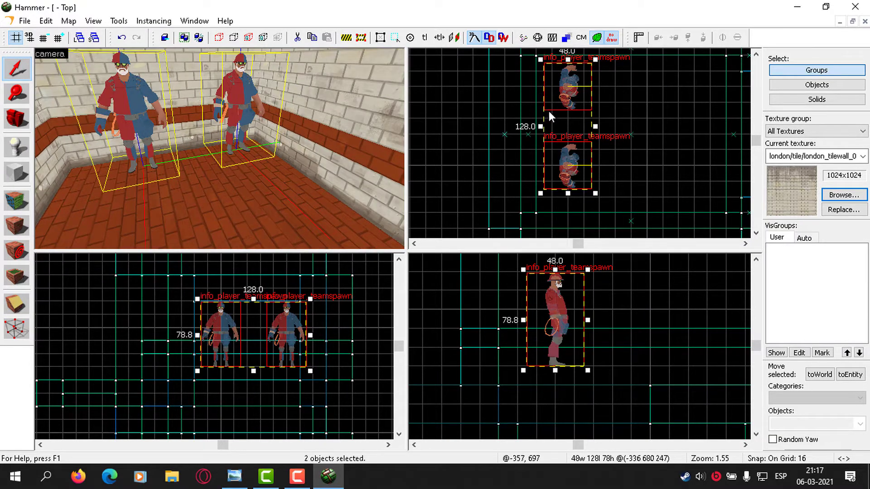
left_click_drag(549, 111, 634, 110, "shift")
scroll(574, 320, "down", 4)
left_click_drag(585, 296, 584, 388, "shift")
Select all eight spawns, copy them into the neighbouring pair of cells and nudge the copies into place.
key("s")
scroll(422, 158, "down", 5)
left_click(181, 67, "ctrl")
key("w")
left_click_drag(501, 141, 679, 148, "shift")
scroll(665, 154, "up", 4)
scroll(475, 155, "down", 4)
scroll(543, 155, "up", 3)
left_click_drag(572, 172, 572, 162)
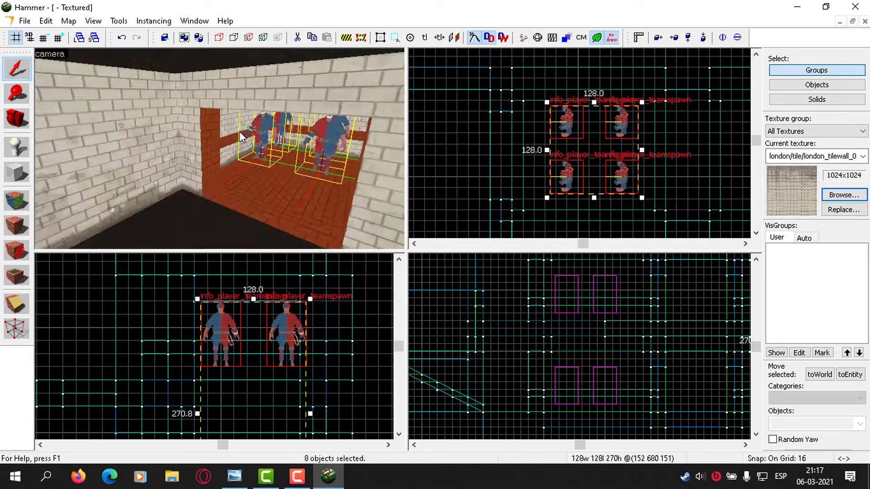
Adjust the spawn selection and copy the group into a third pair of cells along the block, then deselect everything.
left_click(308, 183, "ctrl")
left_click(165, 176, "ctrl")
left_click(177, 82, "ctrl")
left_click(341, 170, "ctrl")
left_click(159, 82, "ctrl")
left_click(365, 86, "ctrl")
key("s")
scroll(506, 136, "down", 4)
scroll(680, 154, "up", 3)
left_click_drag(448, 144, 687, 153, "shift")
scroll(508, 136, "down", 4)
key("Escape")
Select and centre on the wall piece beside the brick-framed cell doorway, and make tools/toolsnodraw the current texture.
key("z")
key("w")
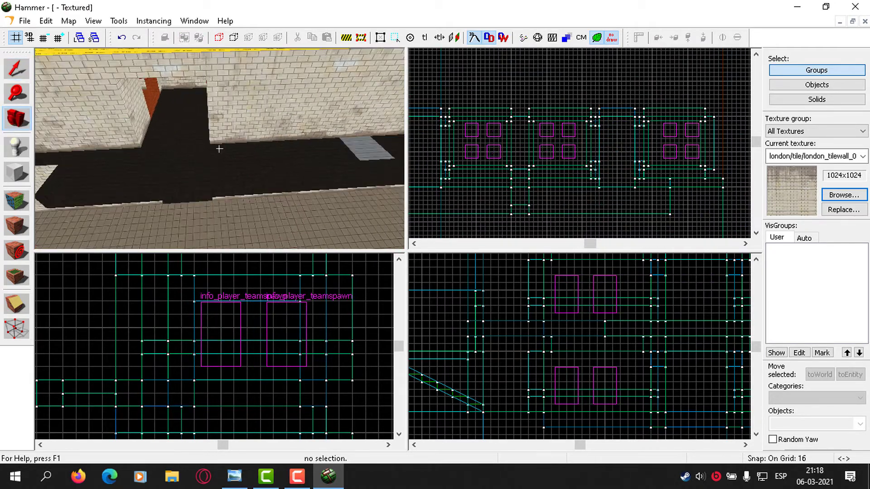
key("w")
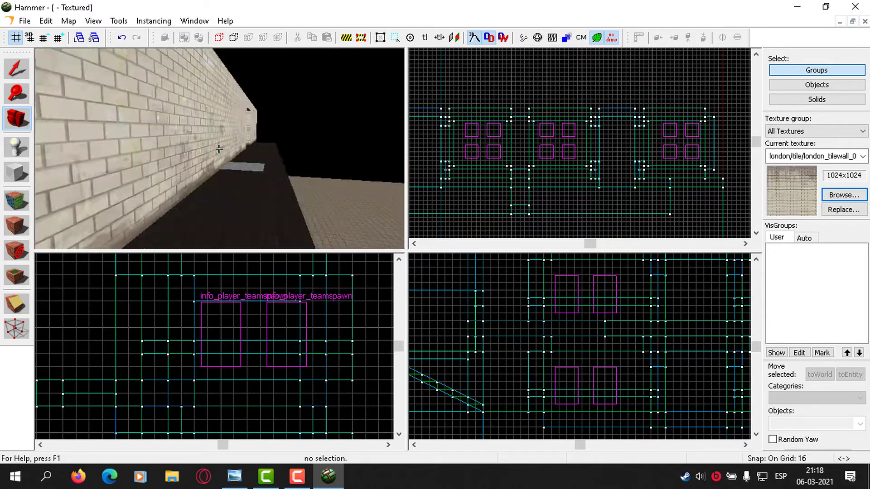
key("w")
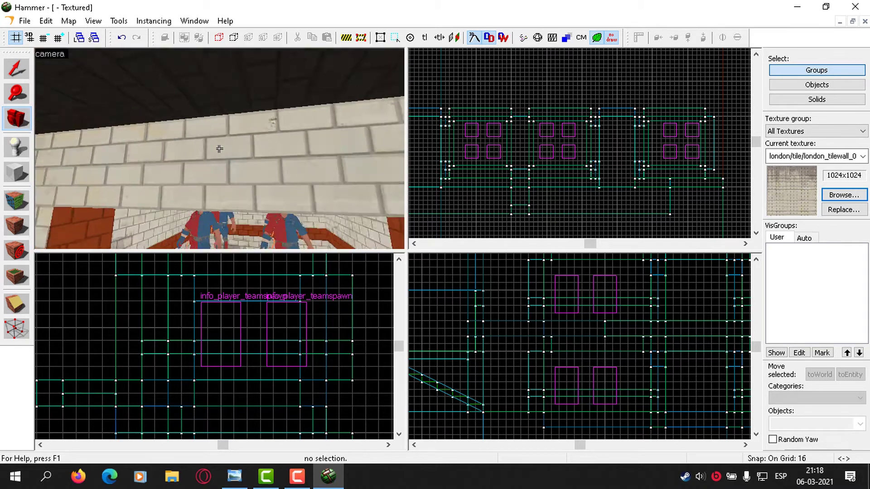
key("w")
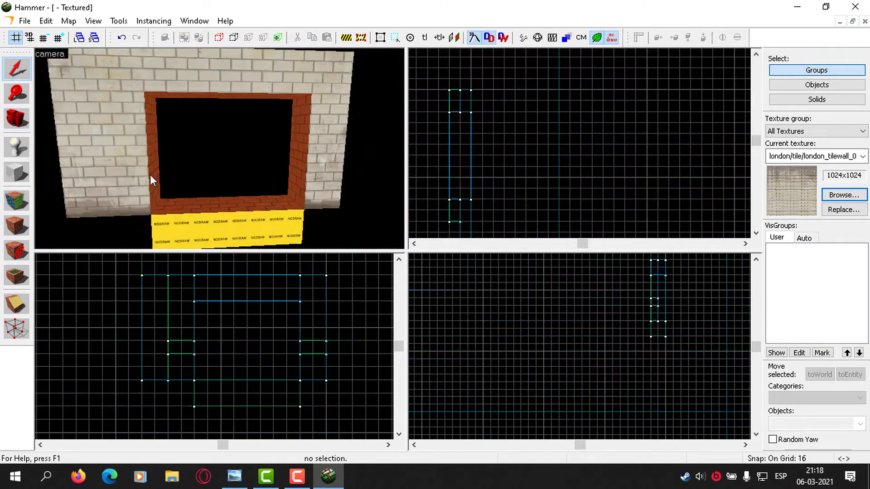
left_click(150, 176)
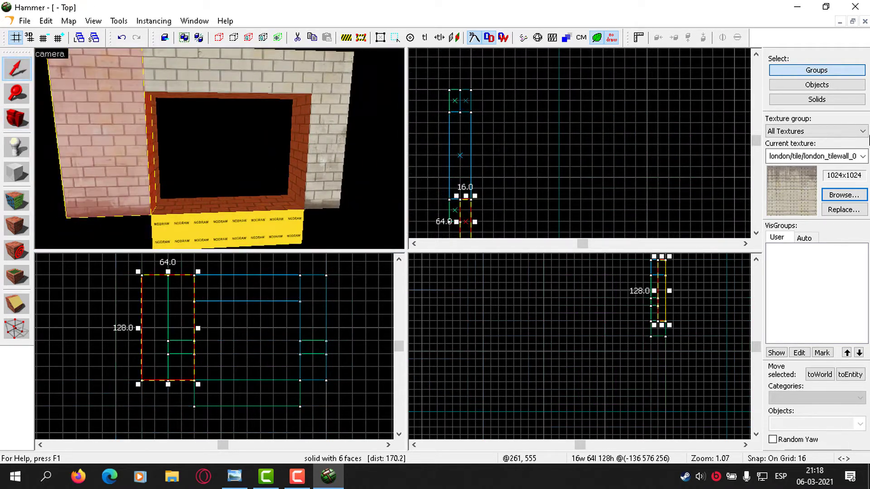
left_click(862, 156)
left_click(828, 367)
key("ctrl+e")
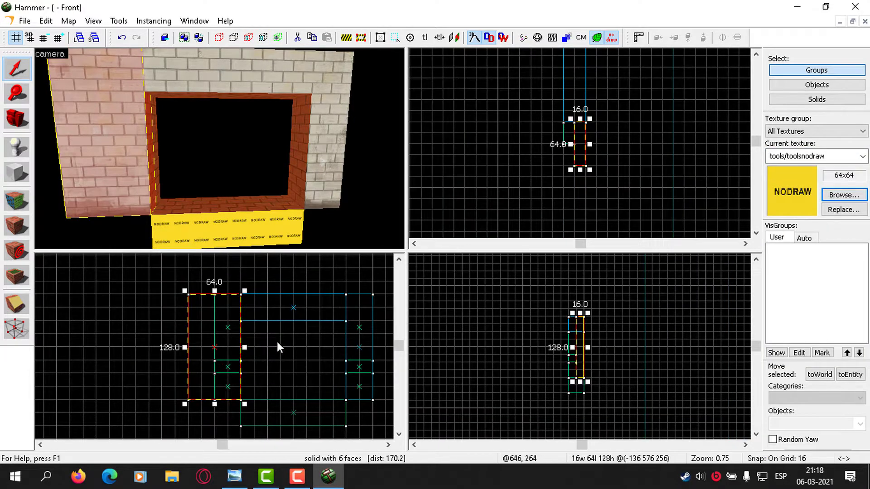
Create a nodraw block 16 wide, 128 long and 96 high filling the brick-framed doorway, centred in its thickness, and select it.
scroll(225, 320, "up", 3)
key("shift+b")
left_click_drag(177, 295, 284, 370)
scroll(585, 99, "up", 4)
middle_click_drag(584, 99, 579, 123)
key("bracketleft")
left_click_drag(558, 164, 547, 165)
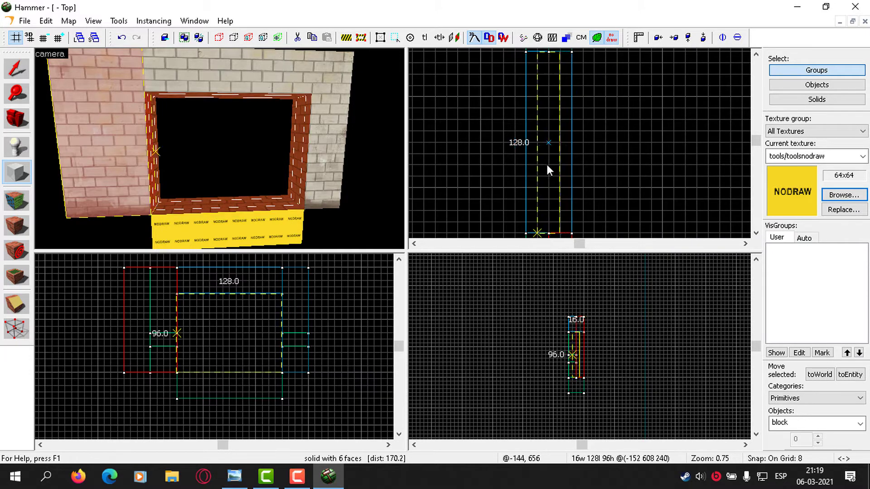
key("Return")
key("shift+s")
key("Escape")
left_click(216, 165)
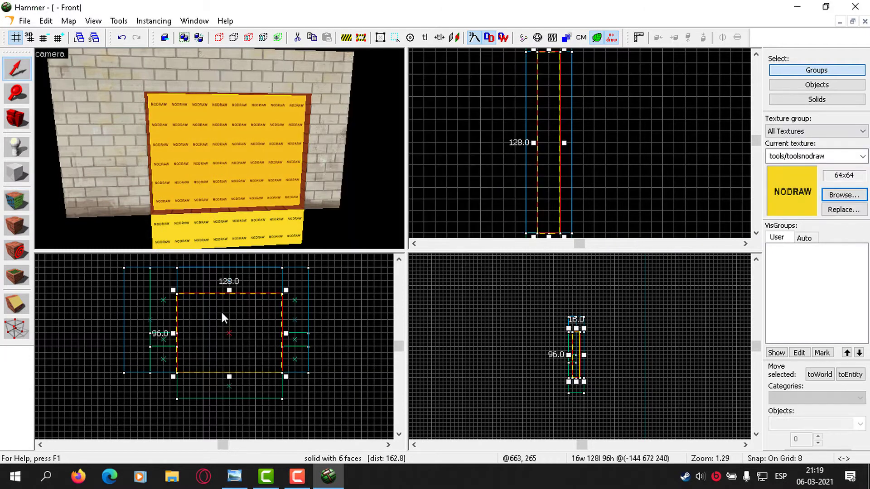
Clip the doorway block with two horizontal cuts on the 16-unit grid into three equal slices, keeping all pieces.
key("bracketright")
key("shift+x")
left_click_drag(203, 346, 267, 344)
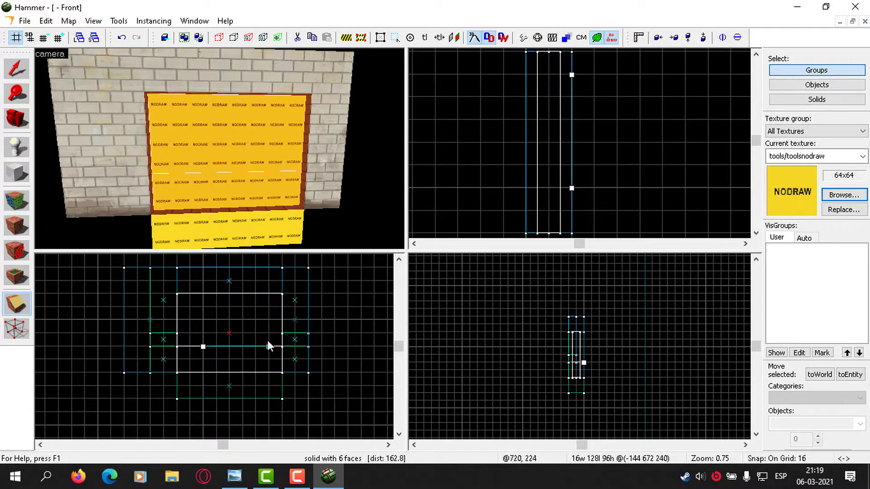
key("Return")
left_click_drag(216, 321, 254, 321)
key("shift+s")
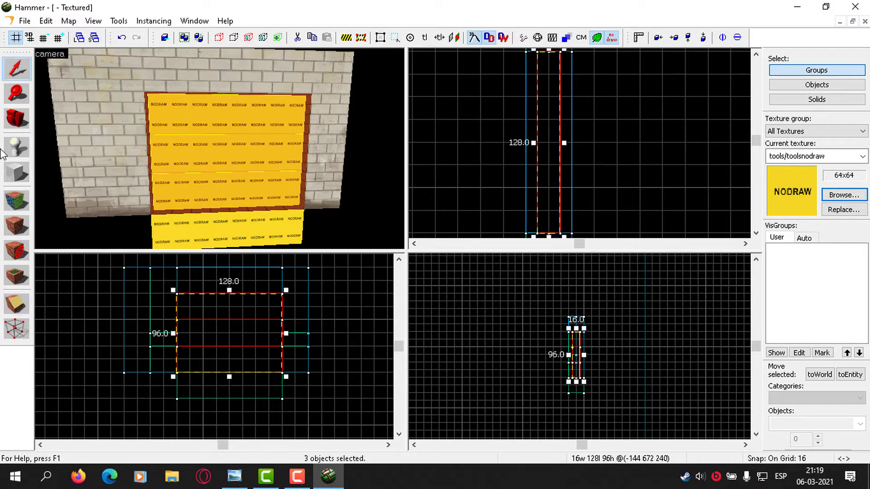
Place a temporary info_player_teamspawn in front of the sliced door, stand it on the floor to compare heights, and delete it.
key("shift+e")
left_click(179, 182)
key("shift+a")
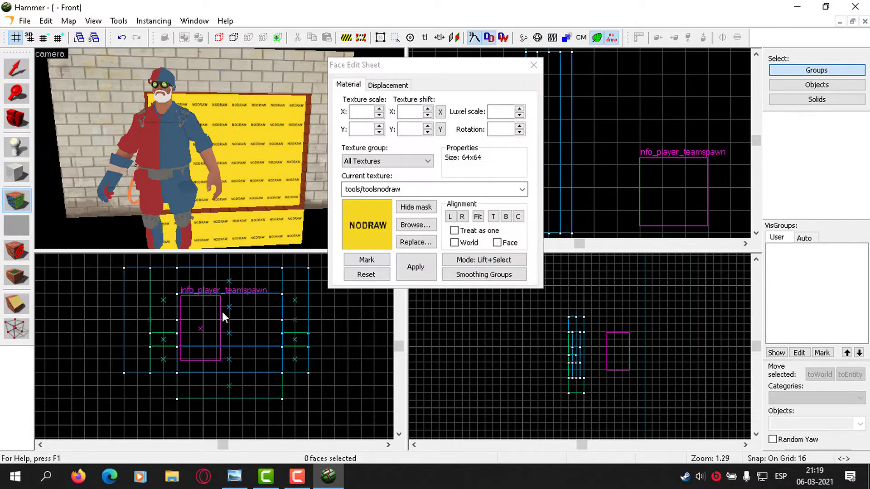
key("shift+s")
left_click(197, 138)
left_click_drag(205, 334, 222, 346)
key("a")
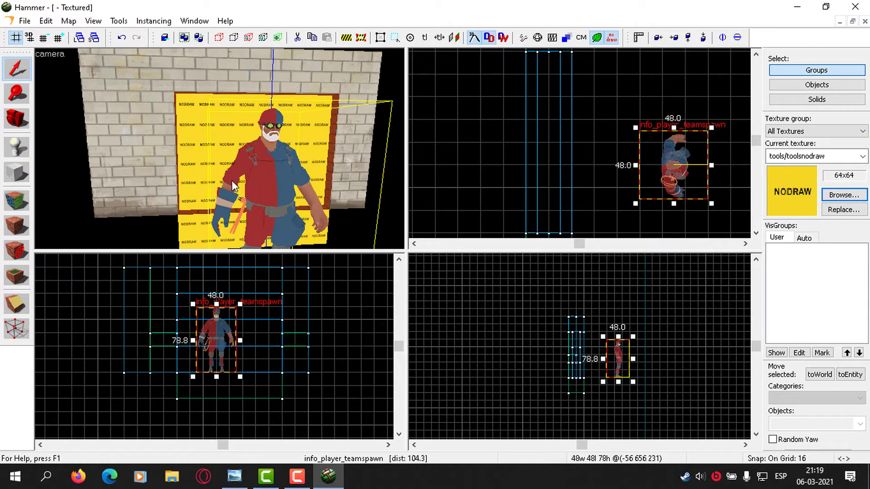
key("d")
key("Delete")
Select all three nodraw slices in the doorway and start vertex editing on them.
left_click(232, 180)
left_click(238, 151, "ctrl")
left_click(238, 117, "ctrl")
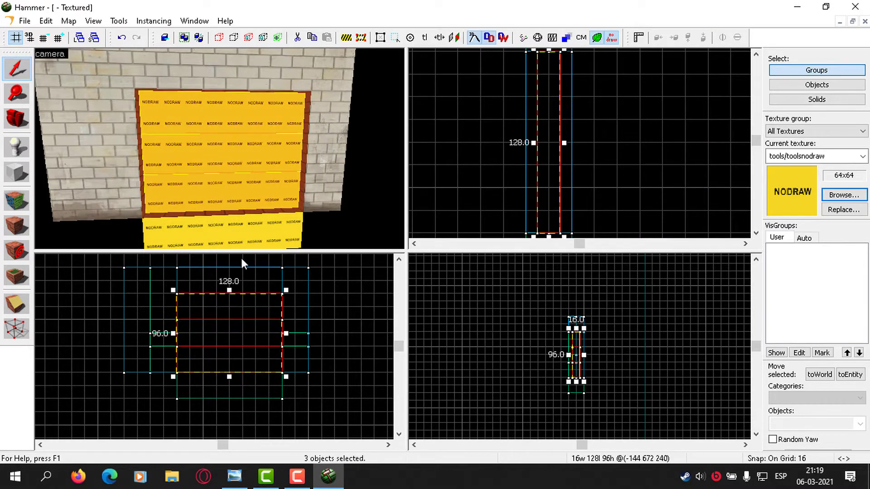
key("shift+v")
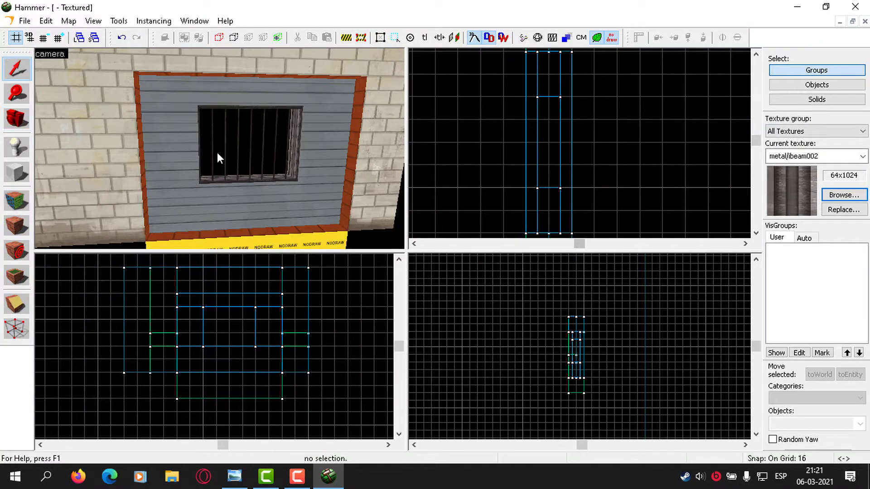
Select the barred window and all surrounding door panels and tie them together into a func_door entity.
left_click(212, 152)
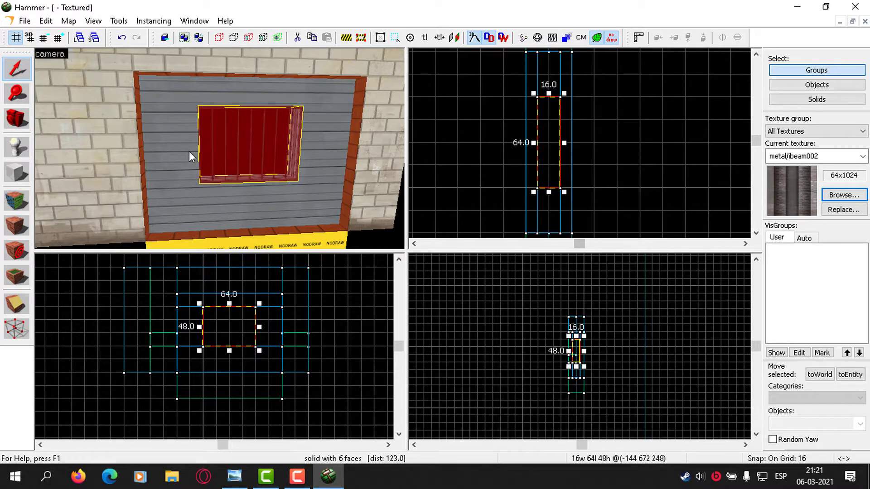
left_click(270, 182, "ctrl")
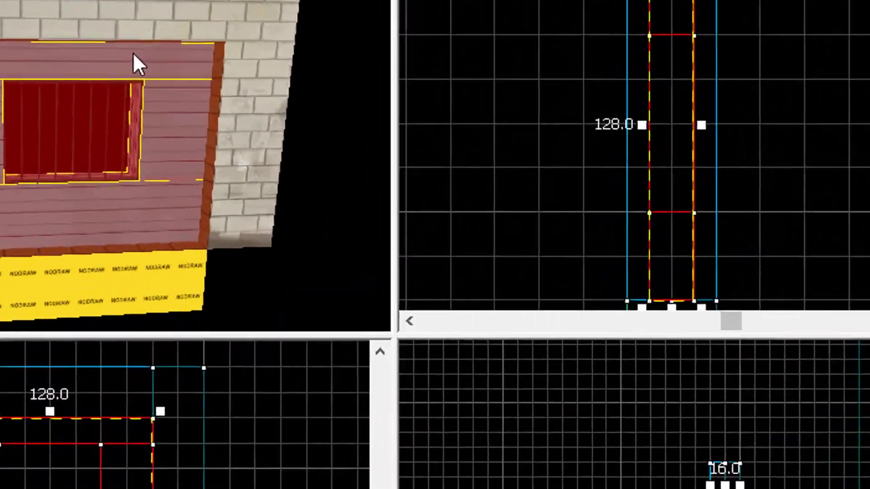
key("ctrl+t")
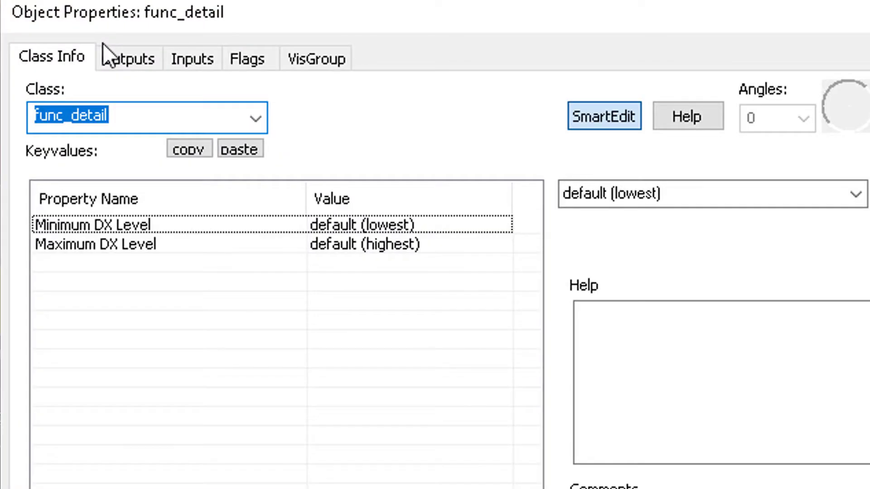
type("doo")
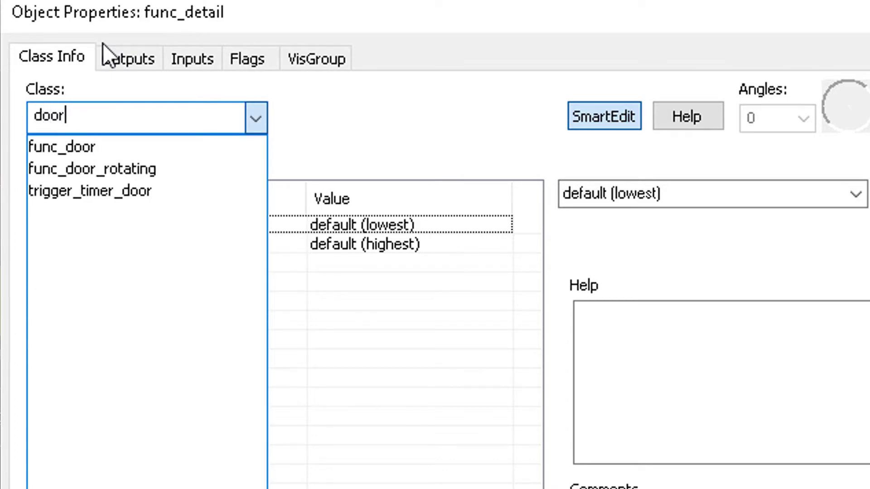
type("r")
key("Down")
key("Return")
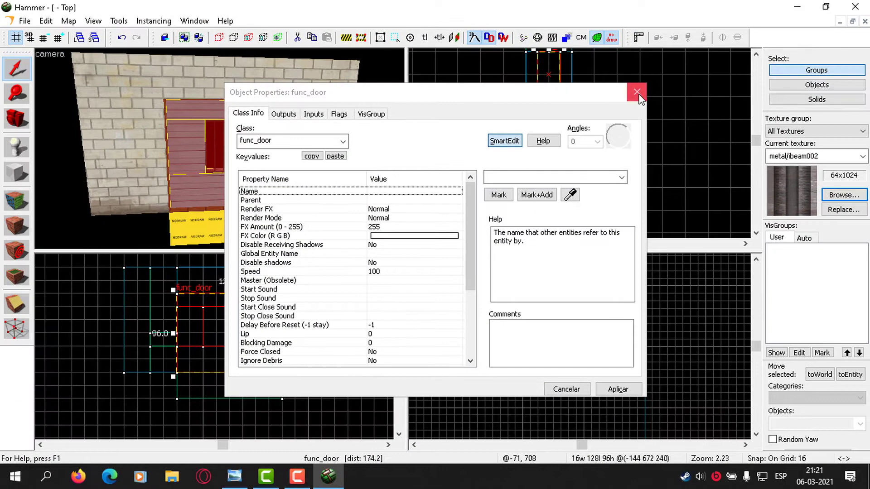
left_click(638, 94)
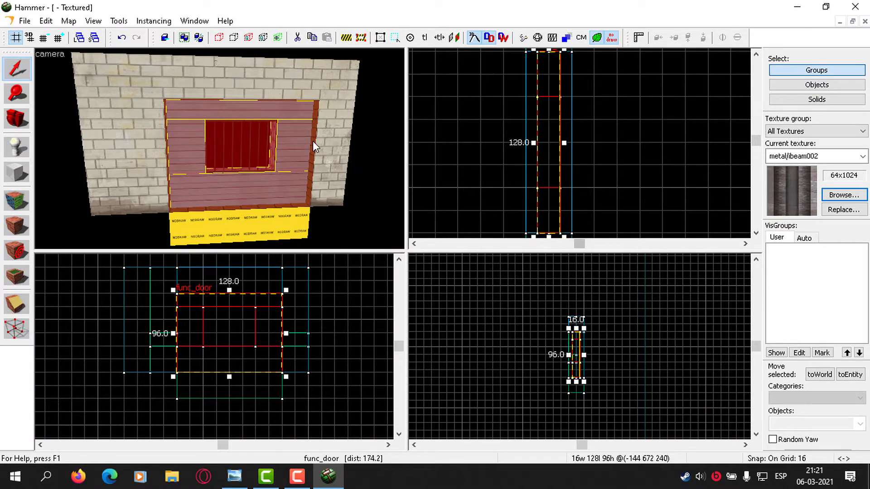
Unhide the rest of the map and examine the door in its cell doorway.
key("z")
key("s")
key("u")
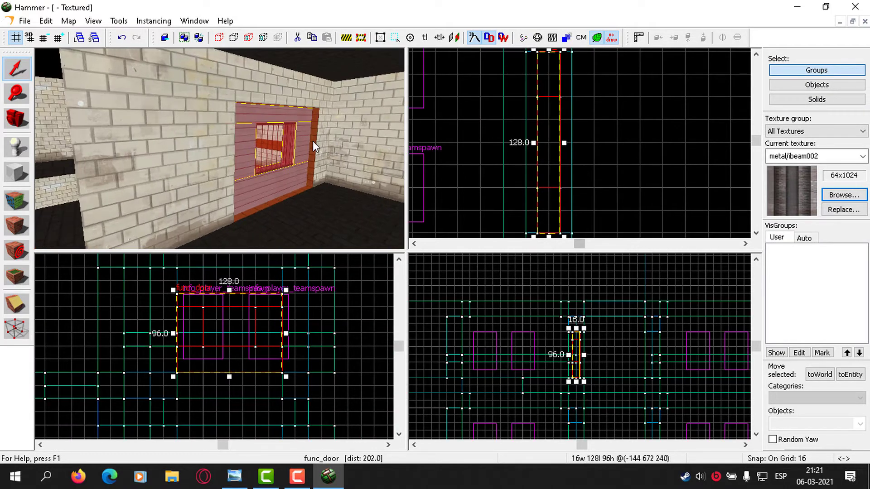
key("w")
key("s")
key("w")
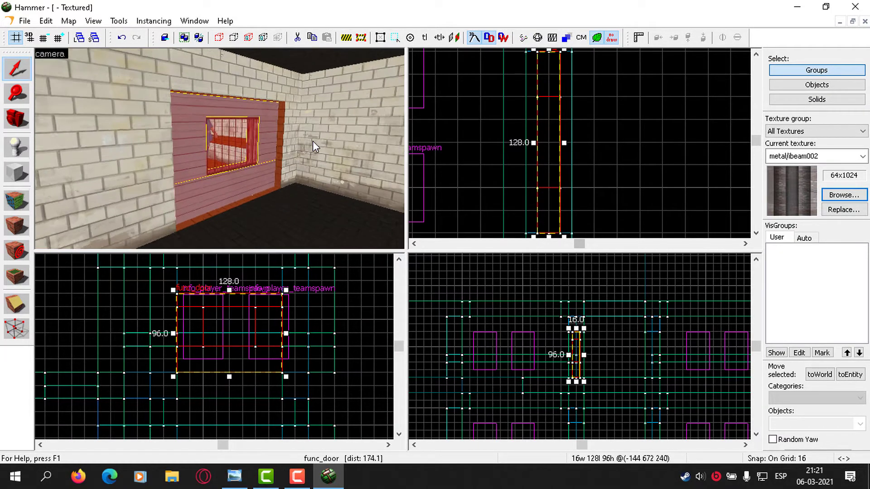
key("w")
scroll(572, 187, "down", 3)
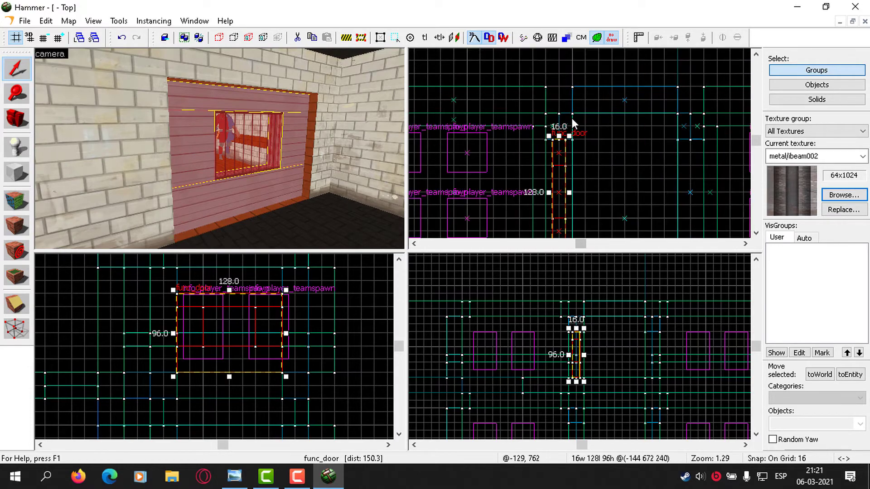
scroll(573, 123, "up", 2)
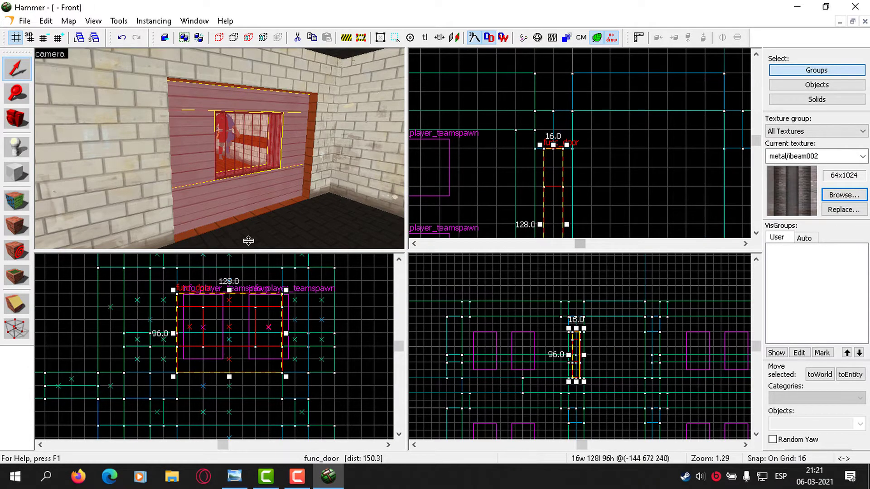
Set the door's Move Direction (Pitch Yaw Roll) to 0 90 0 in its object properties.
key("alt+Return")
left_click(398, 376)
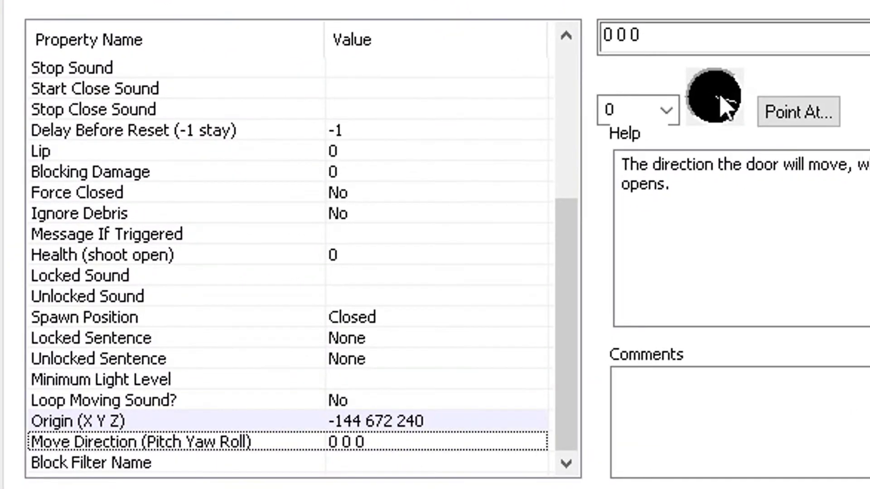
left_click_drag(715, 86, 716, 1)
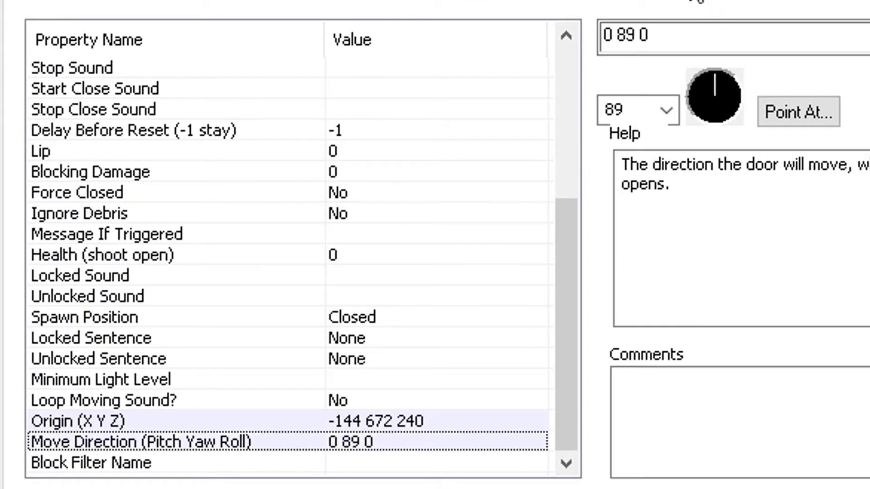
left_click_drag(637, 29, 623, 30)
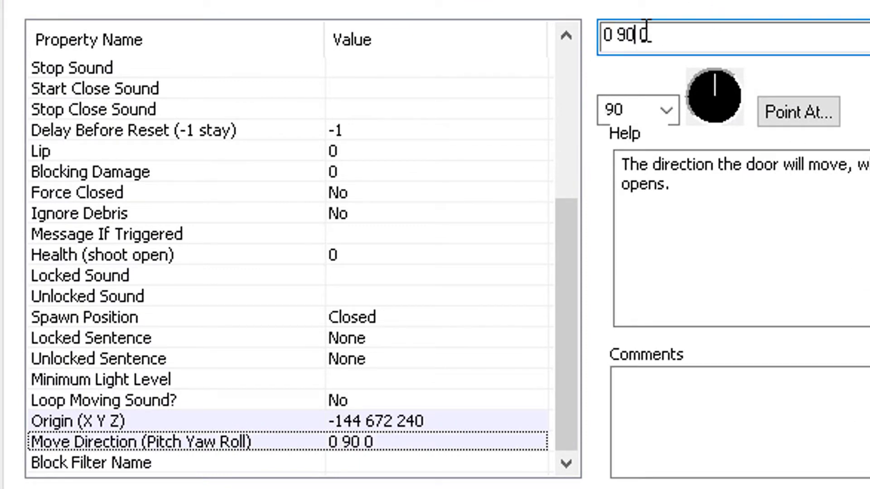
key("Return")
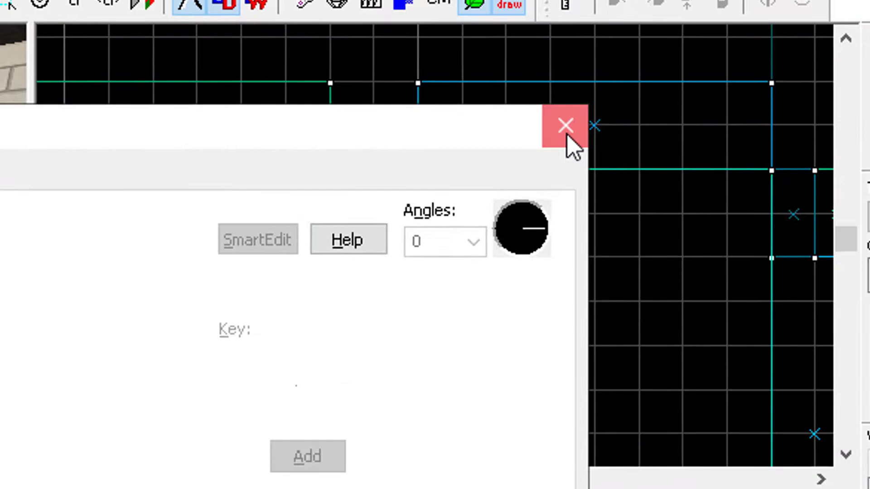
left_click(565, 129)
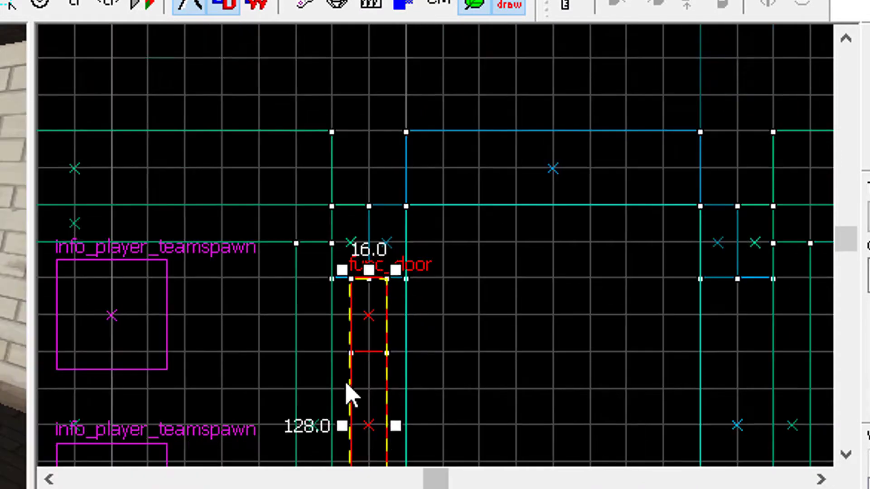
Name the func_door entity cell_door in its object properties.
scroll(351, 397, "down", 5)
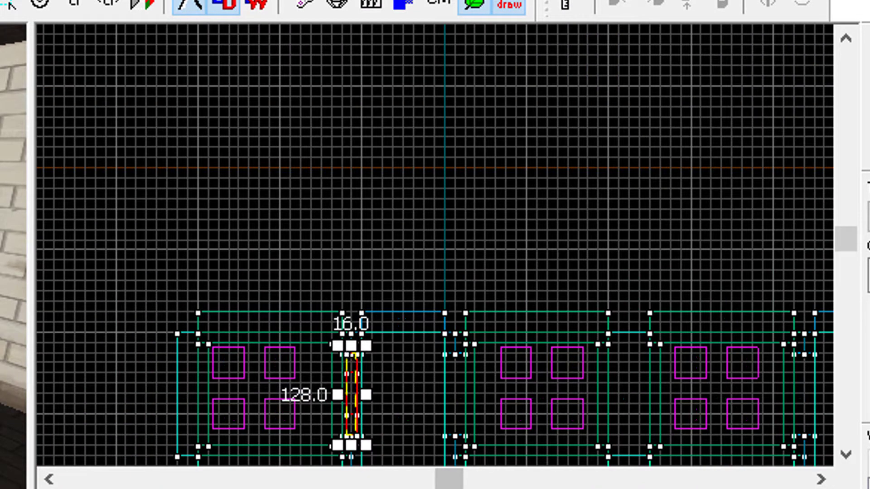
key("alt+Return")
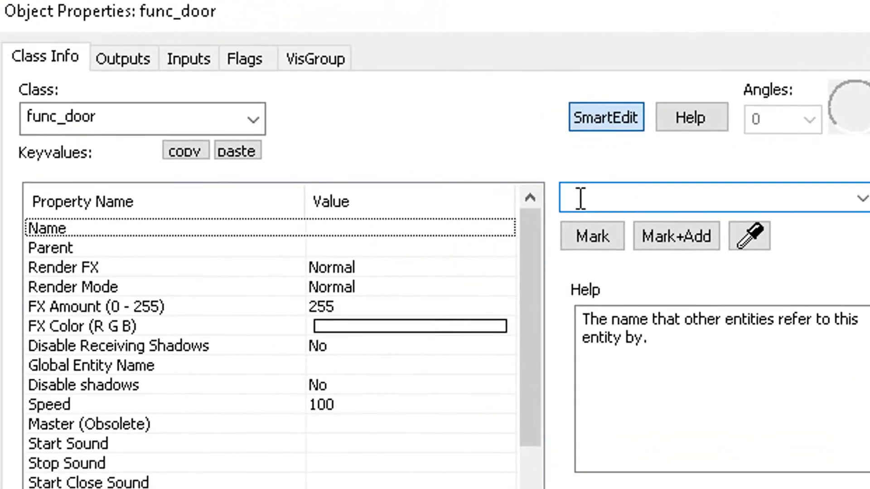
type("cell")
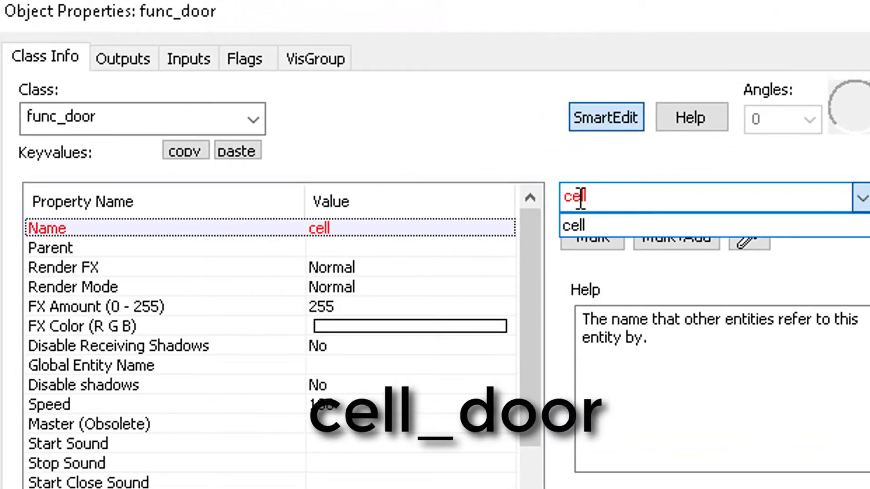
type("_door")
key("Return")
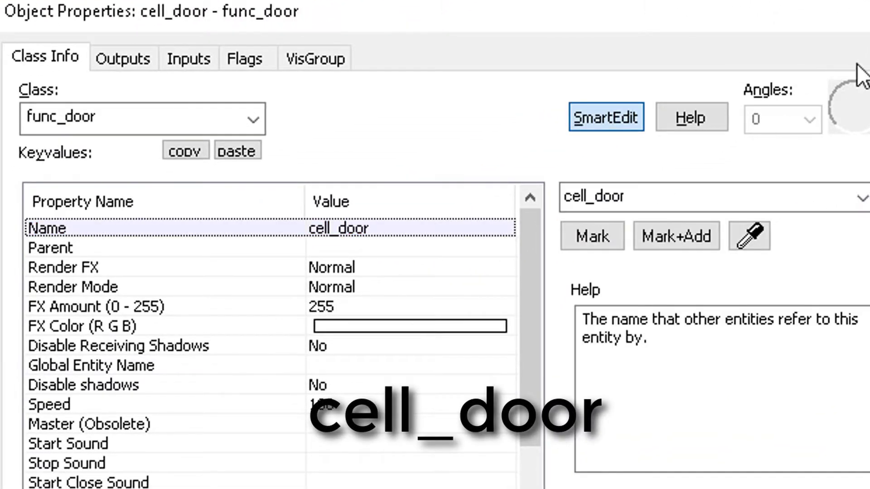
left_click(864, 26)
scroll(535, 183, "down", 2)
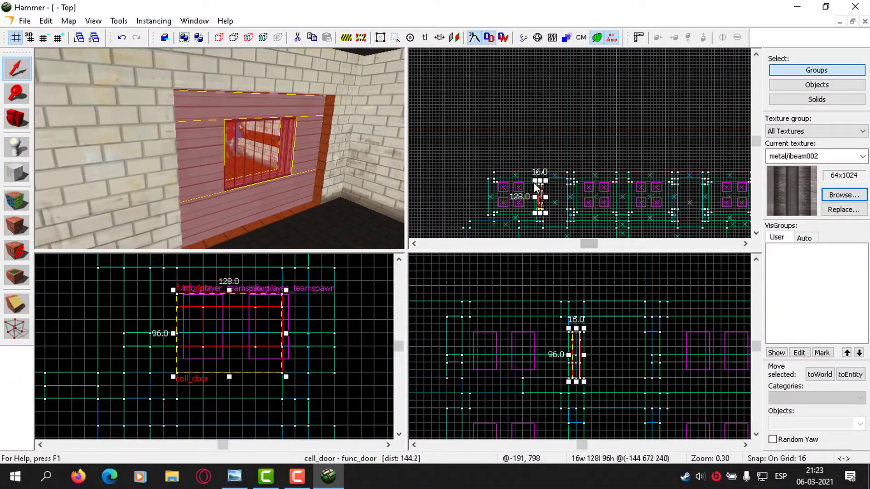
scroll(542, 212, "up", 2)
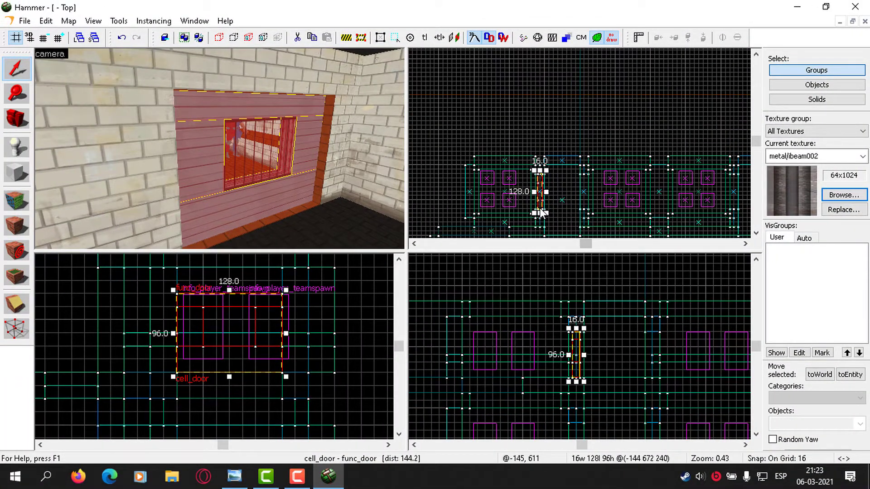
scroll(541, 210, "up", 4)
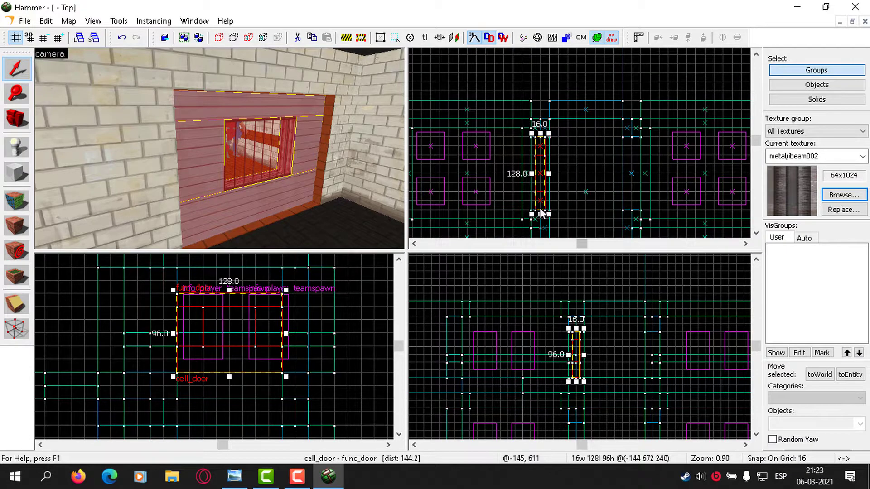
scroll(540, 212, "up", 4)
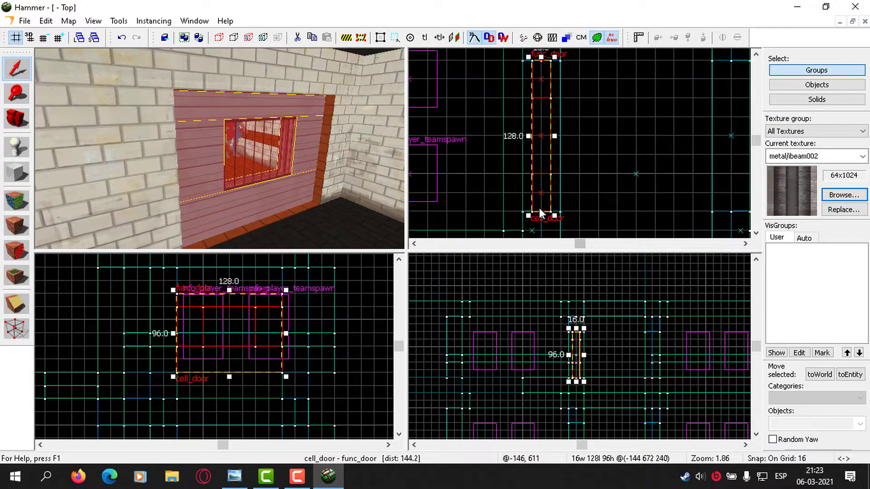
key("[")
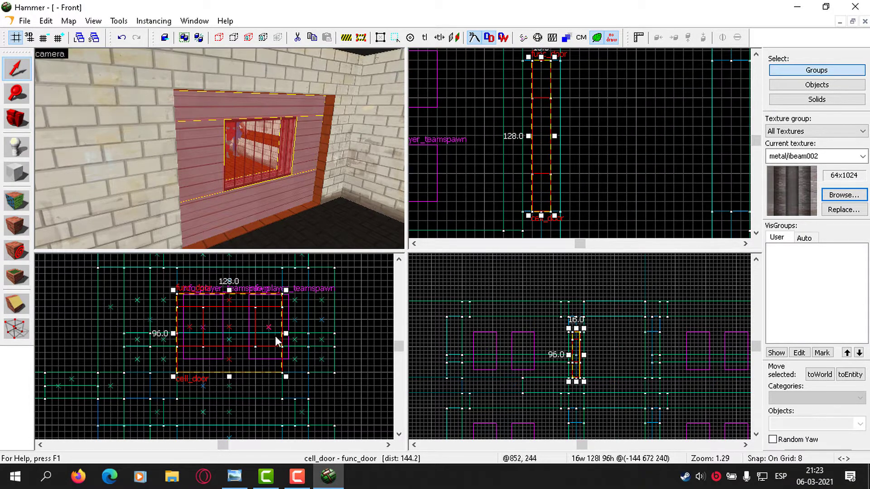
key("]")
Turn on texture locking and scale texture locking, and copy the cell door straight down into the lower cell's doorway.
scroll(229, 301, "down", 6)
scroll(227, 337, "up", 5)
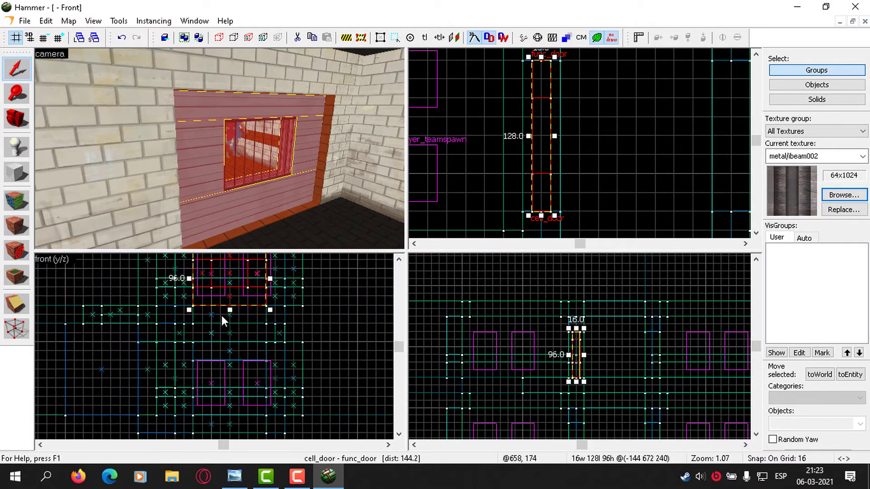
scroll(221, 316, "up", 1)
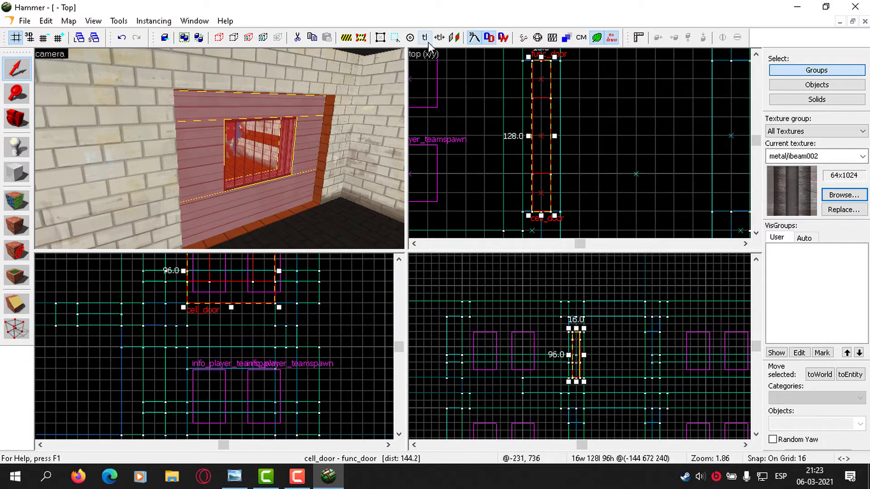
scroll(244, 305, "down", 3)
left_click_drag(240, 279, 240, 356, "shift")
key("z")
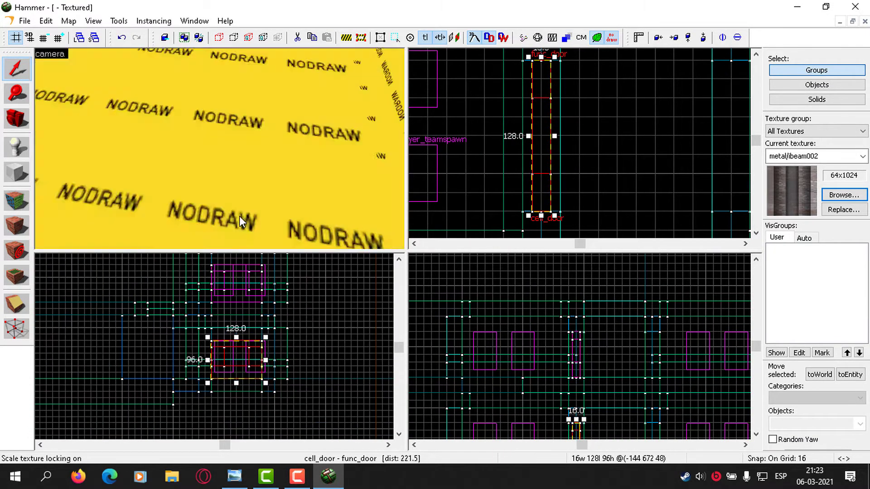
With the grid at 8, copy the upper and lower cell doors together across the passage into the opposite cells' doorways.
key("z")
left_click(185, 136, "ctrl")
scroll(420, 148, "down", 4)
scroll(546, 133, "up", 2)
key("[")
left_click_drag(541, 137, 667, 137, "shift")
key("z")
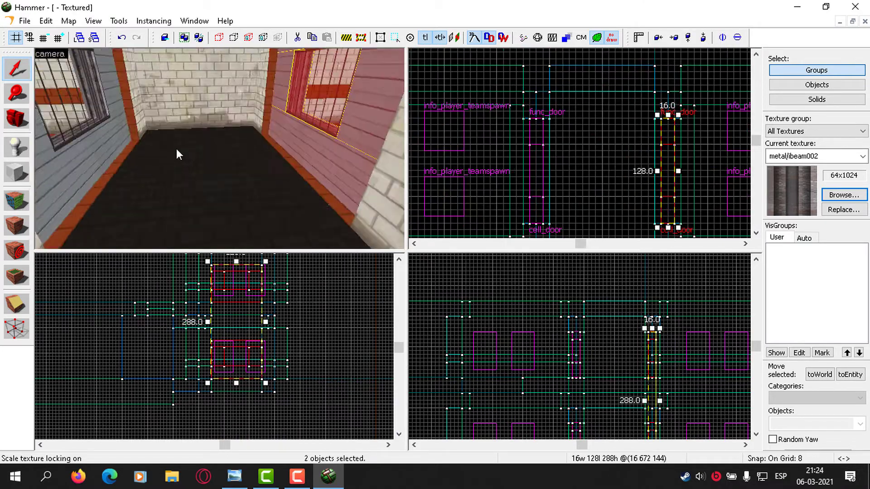
Add the other cell doors to the selection and copy the set sideways into the remaining cell doorways.
key("z")
left_click(190, 86, "ctrl")
scroll(607, 157, "down", 6)
left_click_drag(607, 159, 676, 172, "shift")
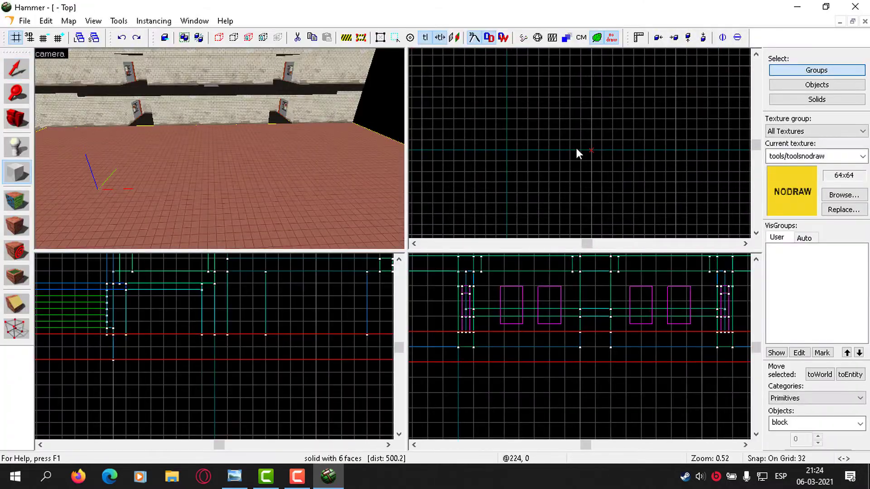
Draw a button stand in the main hall with a 48-unit-wide, 4-unit-thick panel on its front, and search the measure textures for 64.
left_click_drag(578, 149, 602, 160)
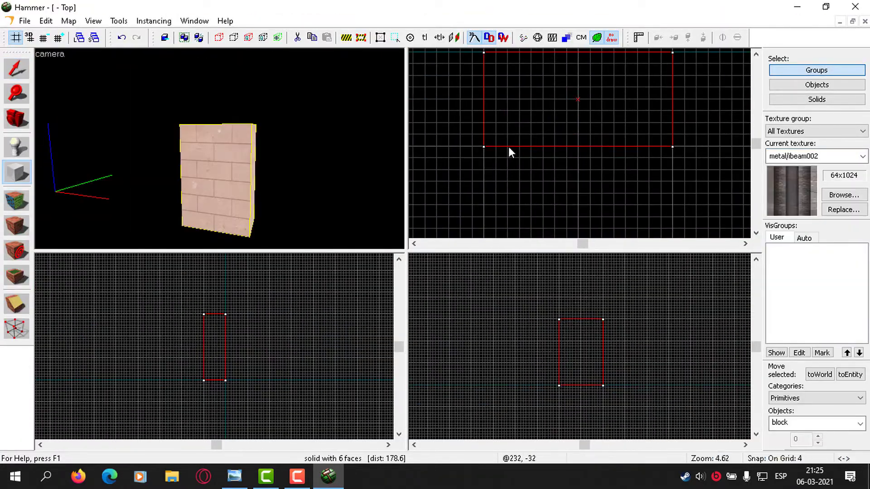
left_click_drag(508, 146, 648, 158)
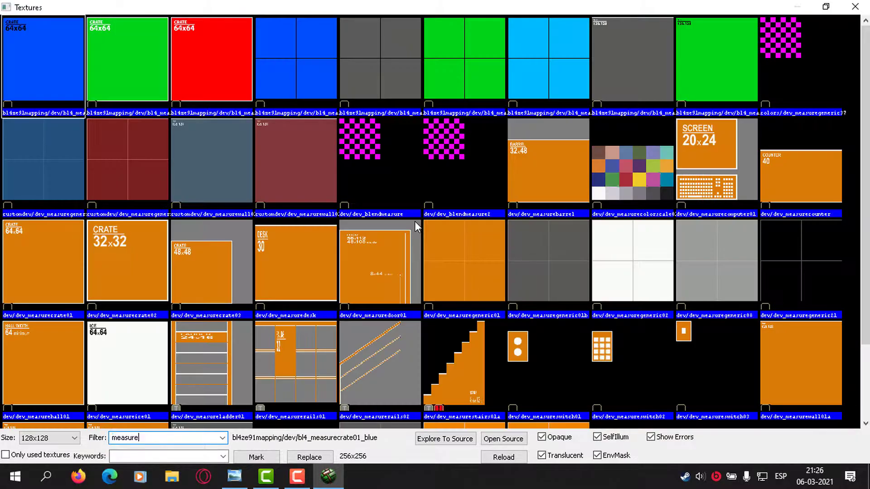
type("64")
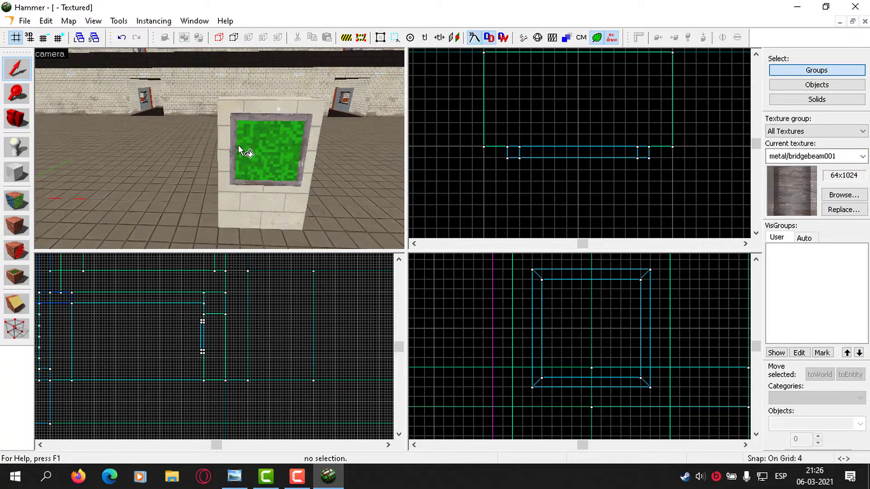
Tie the green screen and its four frame pieces on the stand together into one func_button entity.
left_click(252, 144)
left_click(234, 141, "ctrl")
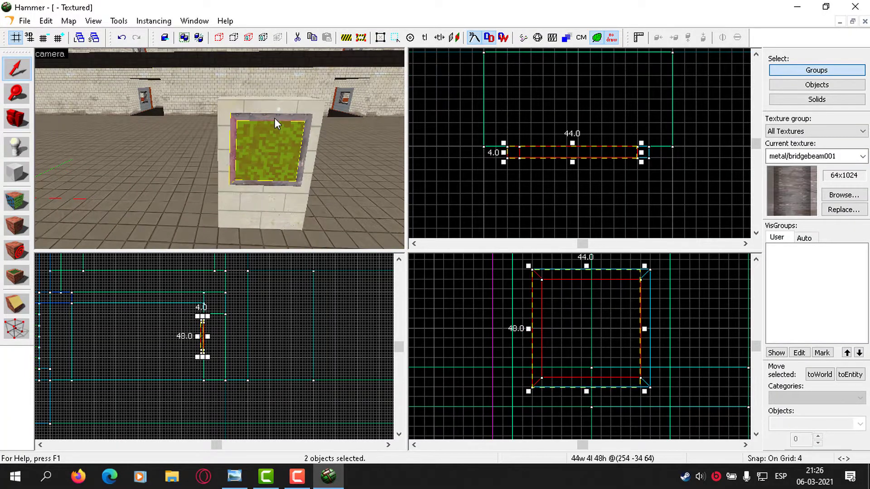
left_click(275, 118, "ctrl")
left_click(305, 150, "ctrl")
left_click(287, 183, "ctrl")
key("z")
key("s")
key("w")
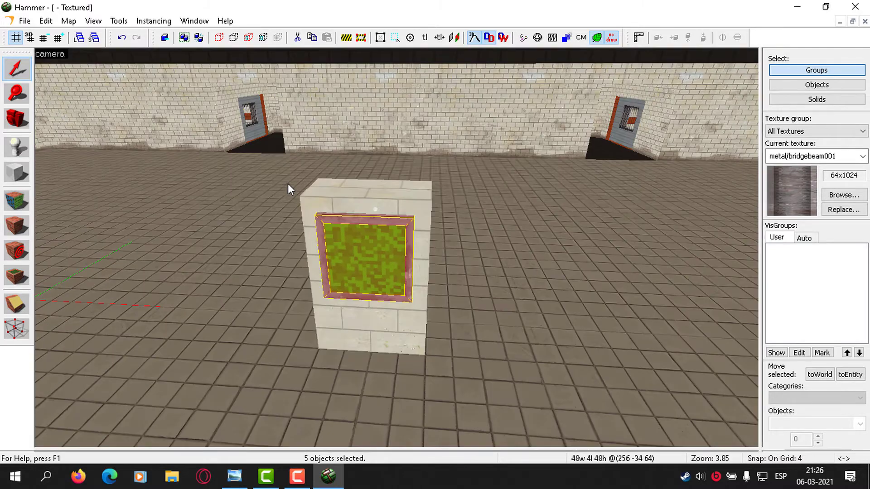
key("ctrl+t")
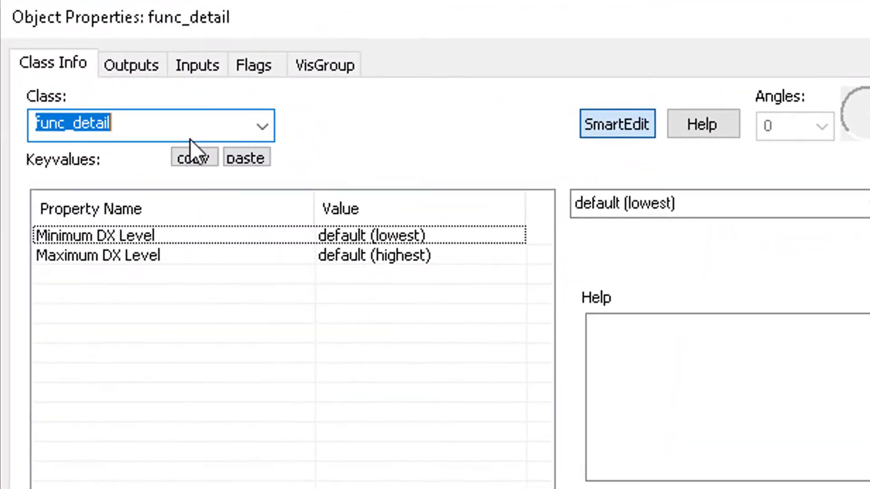
type("butt")
key("Down")
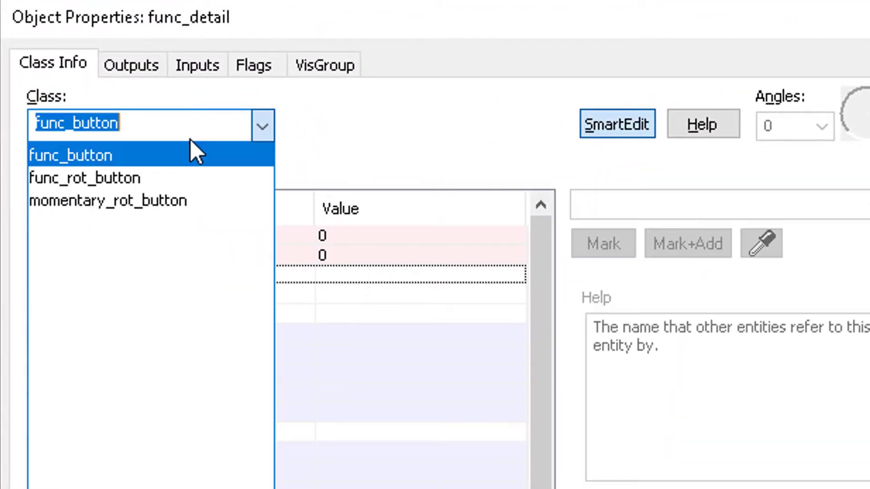
key("Return")
In the func_button's flags, turn off Use Activates and turn on Damage Activates and Don't move.
left_click(254, 66)
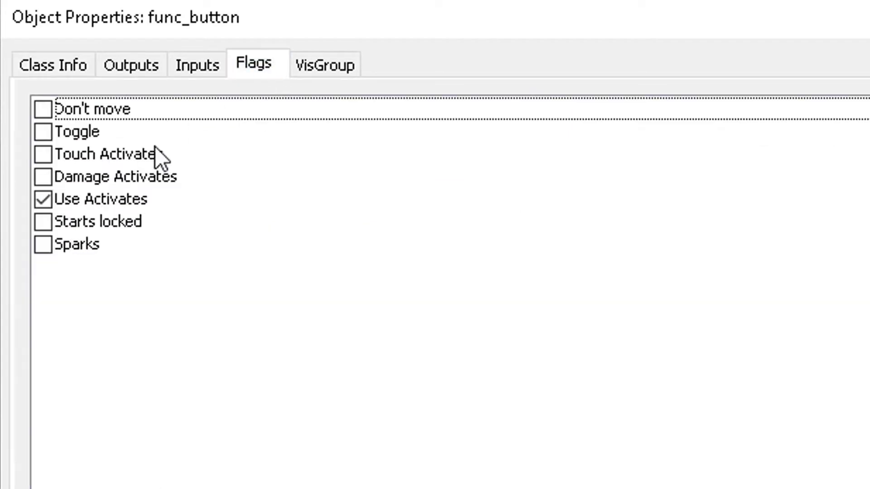
left_click(43, 199)
left_click(43, 180)
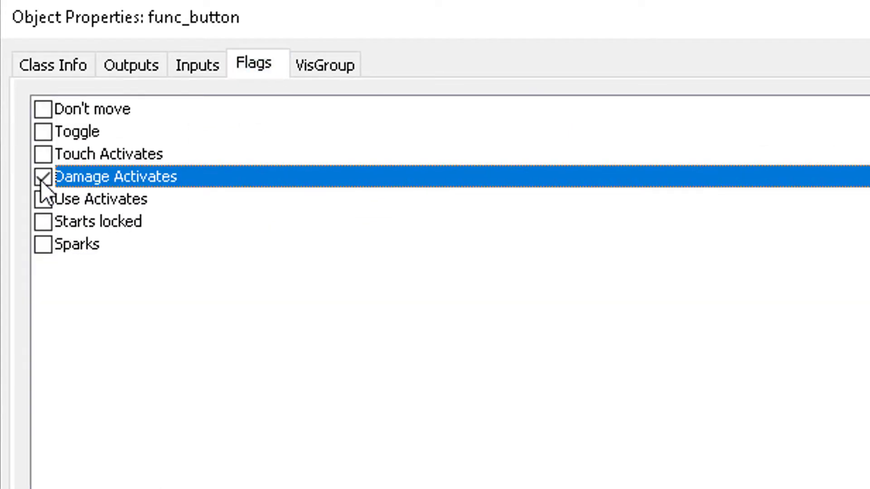
left_click(46, 110)
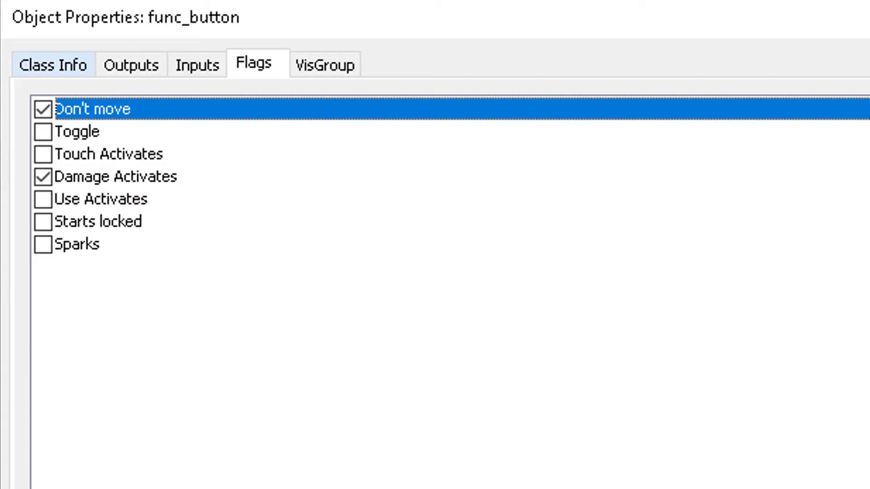
Set the func_button's Delay Before Reset to 1.
left_click(53, 65)
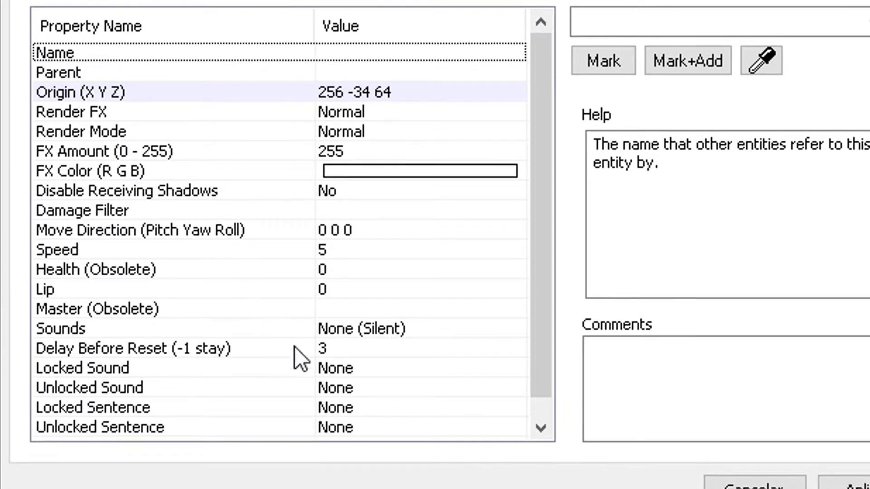
left_click(335, 349)
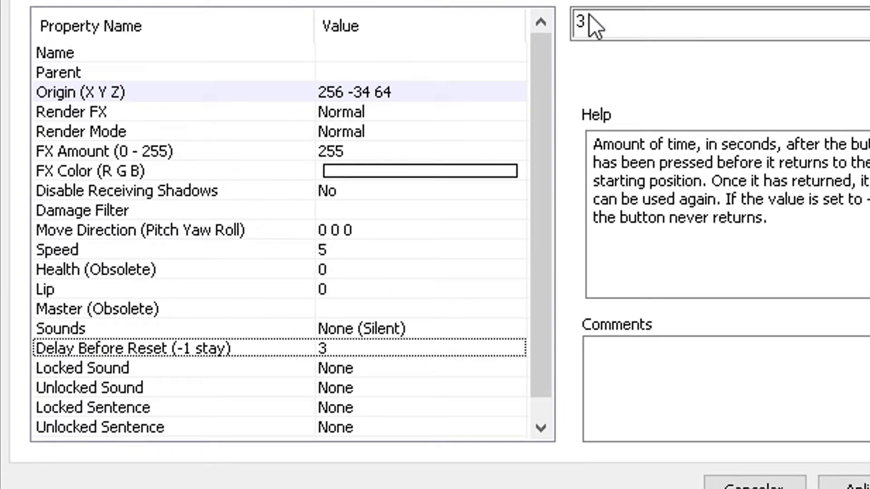
double_click(632, 30)
type("1")
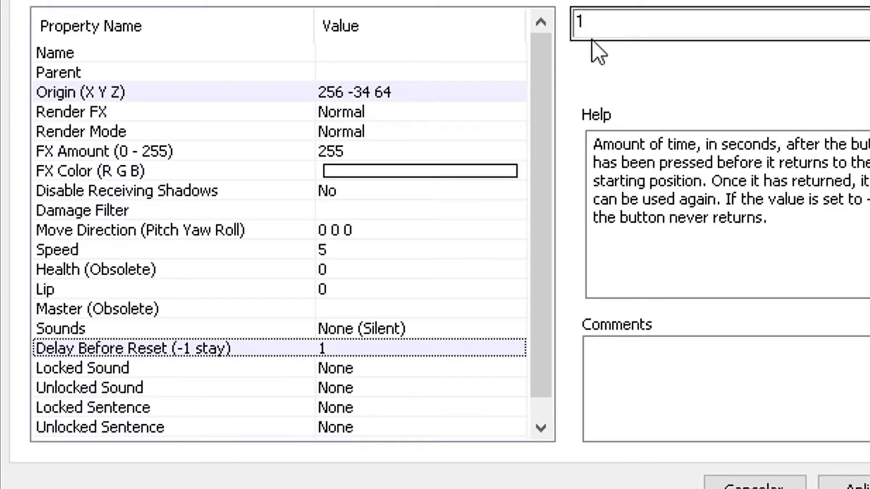
scroll(278, 234, "down", 1)
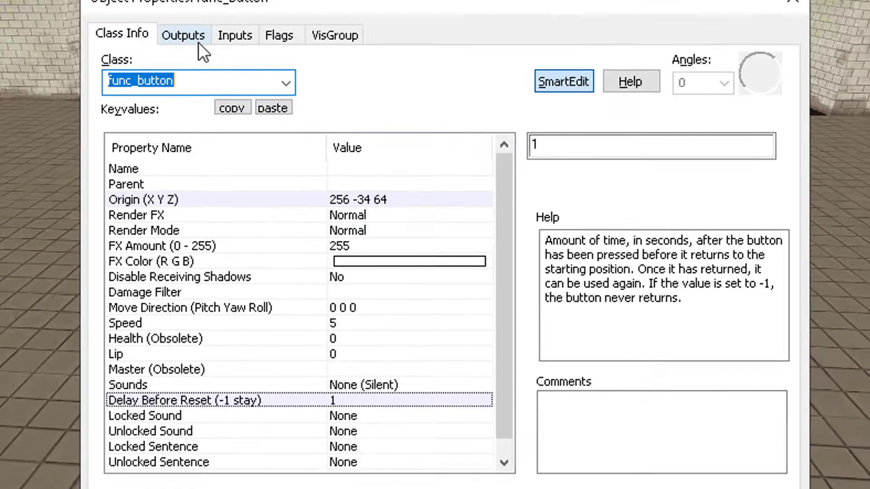
Add a func_button output OnPressed that targets cell_door, picked in the camera view, via the Toggle input, and close the properties.
left_click(196, 41)
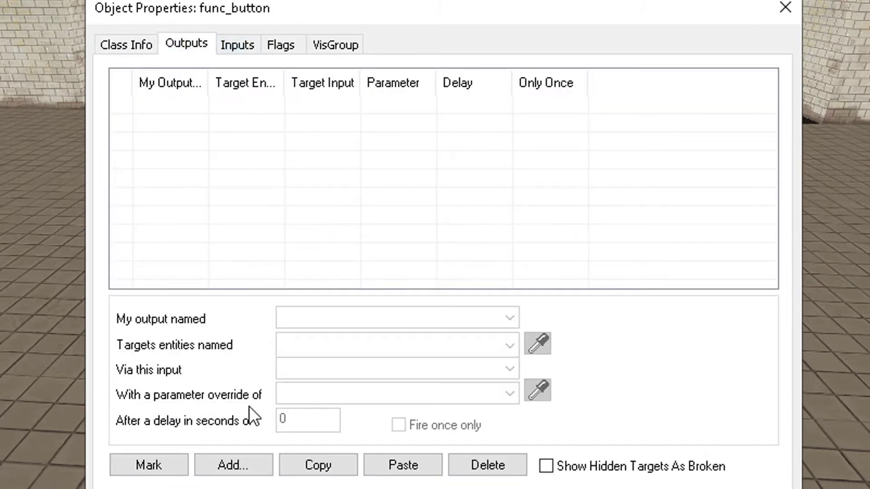
left_click(252, 459)
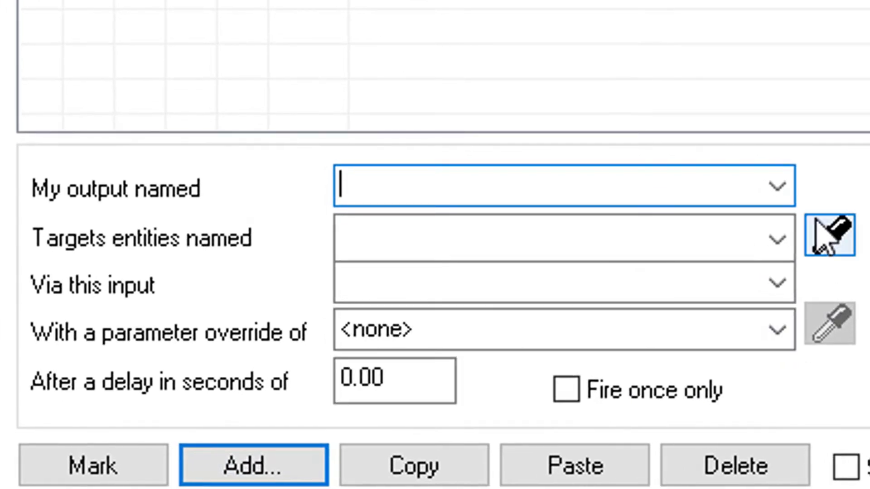
left_click(778, 186)
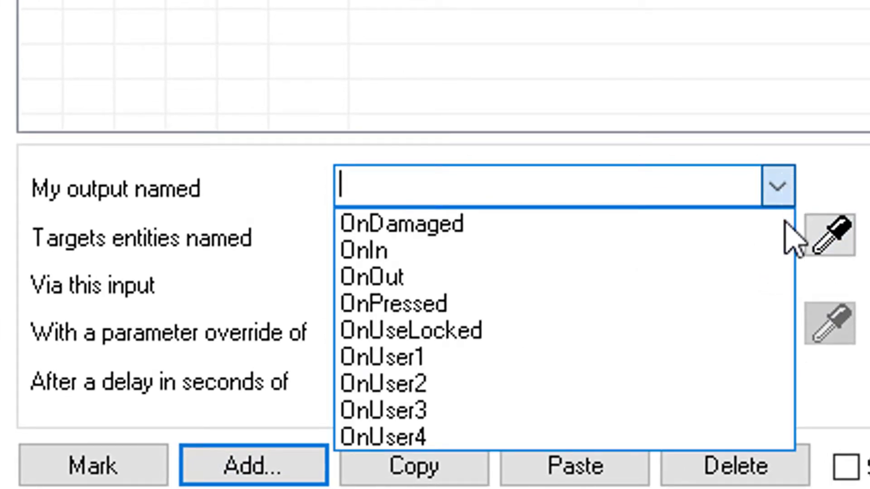
left_click(734, 304)
left_click(829, 236)
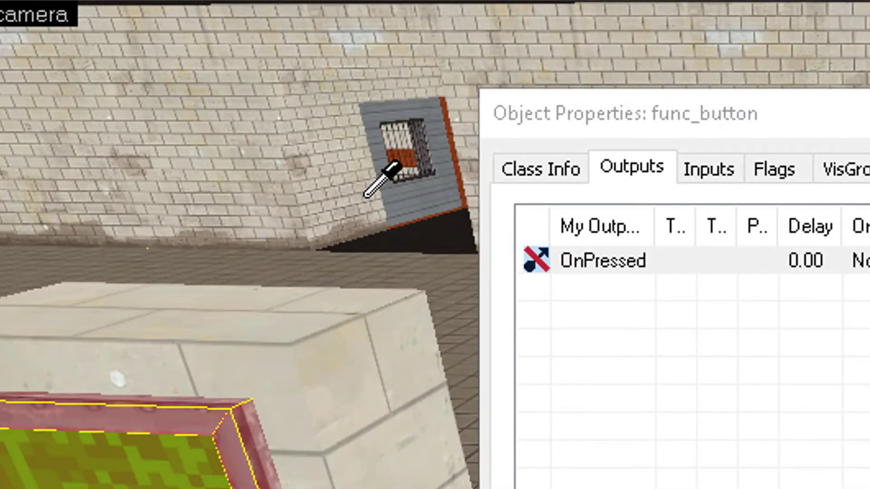
left_click(410, 184)
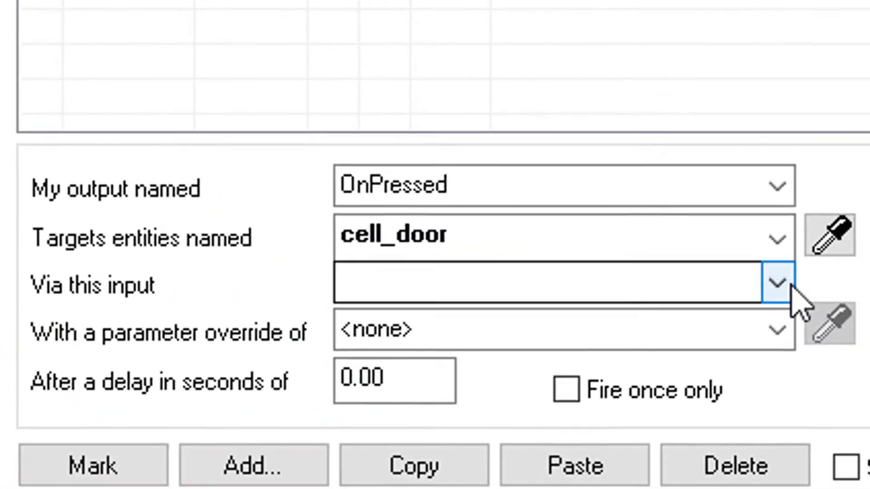
left_click(869, 403)
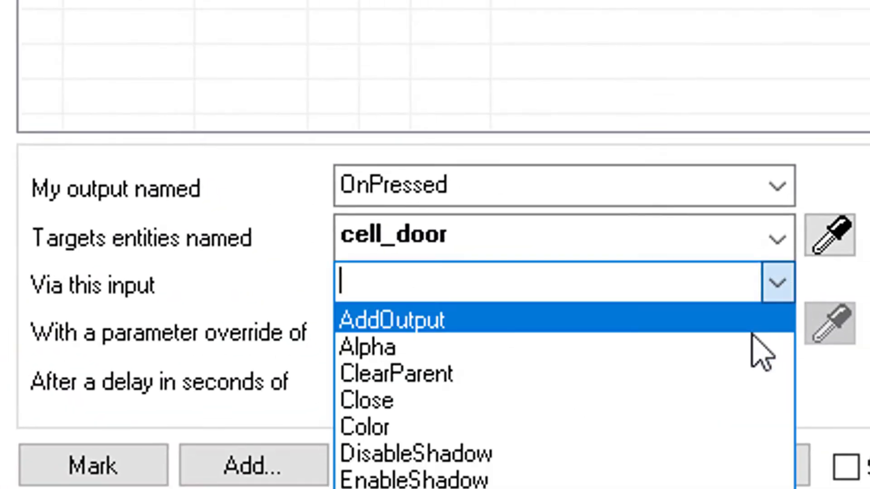
left_click(561, 487)
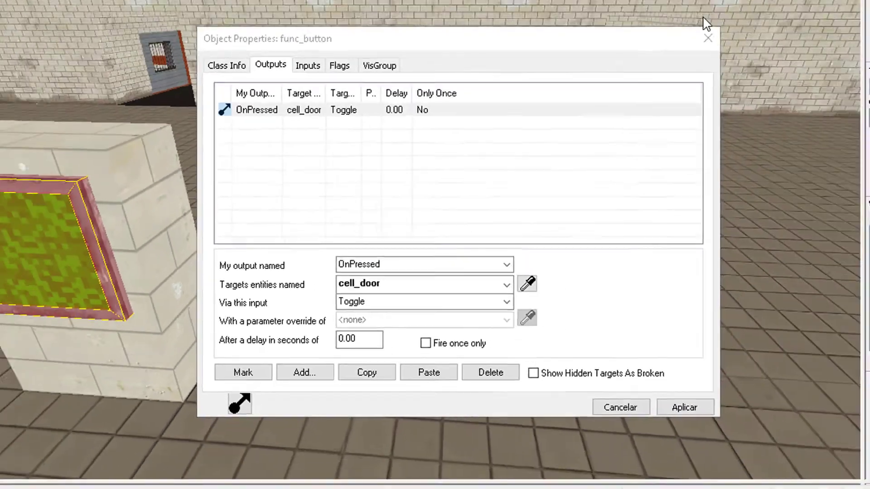
left_click(640, 94)
Place an info_player_teamspawn entity on the dark brick floor of the room with the grey shutter door.
key("w")
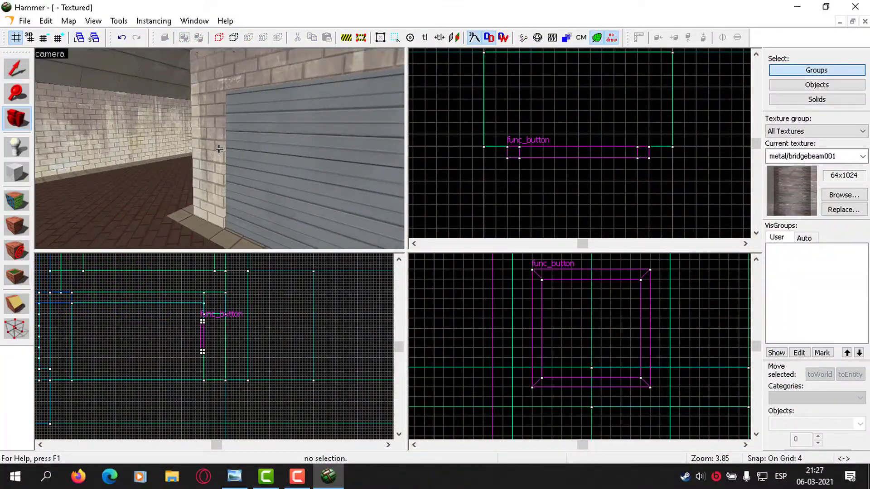
key("s")
key("z")
left_click(16, 147)
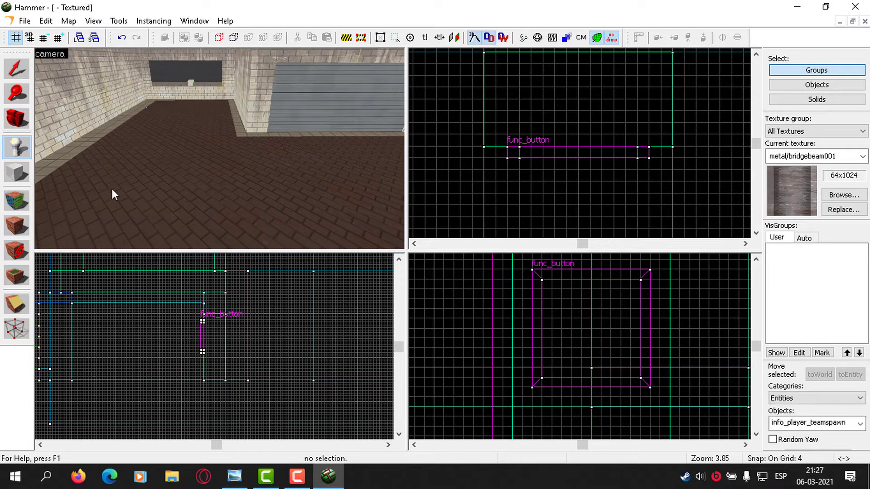
left_click(111, 193)
key("ctrl+e")
scroll(587, 153, "down", 7)
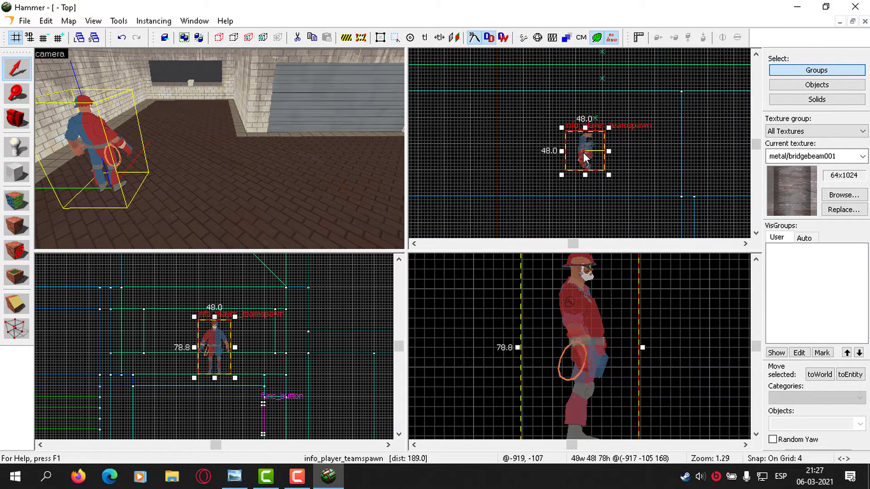
Enlarge the grid to 16, align the team spawn to it and raise the spawn slightly above the floor.
key("bracketright")
key("bracketright")
left_click_drag(586, 155, 581, 154)
scroll(552, 346, "down", 5)
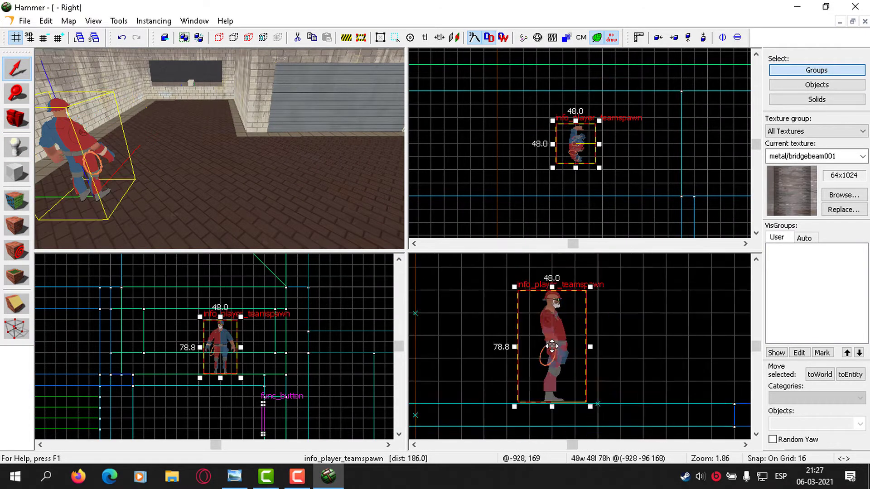
left_click_drag(552, 350, 553, 334)
Move the team spawn across to the opposite side of the room, to about -992 -400.
key("s")
key("d")
scroll(227, 189, "down", 4)
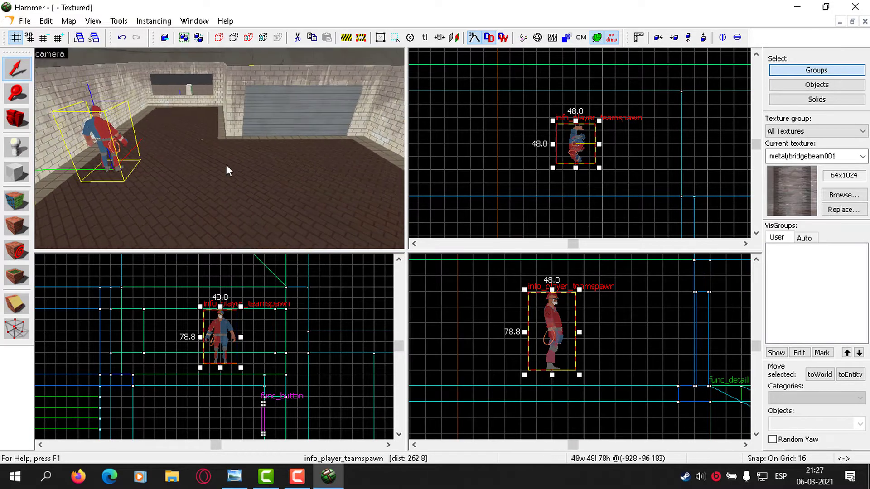
scroll(607, 122, "down", 4)
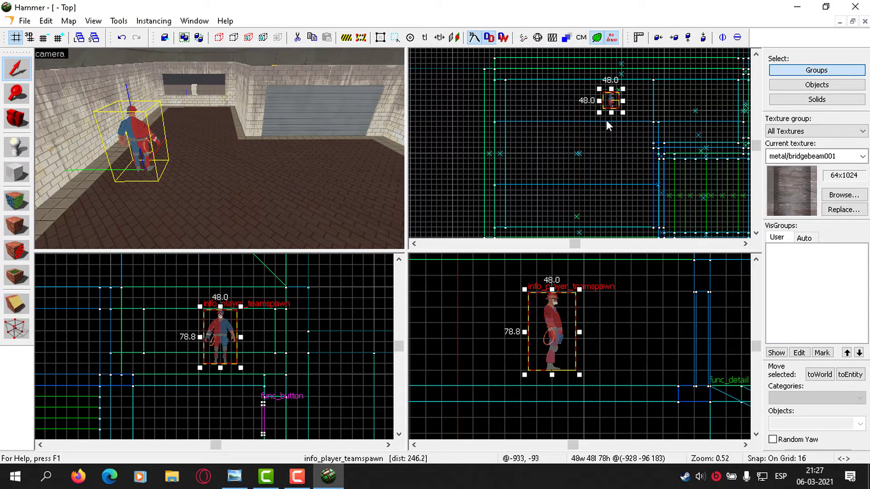
left_click_drag(612, 101, 590, 201)
key("d")
key("s")
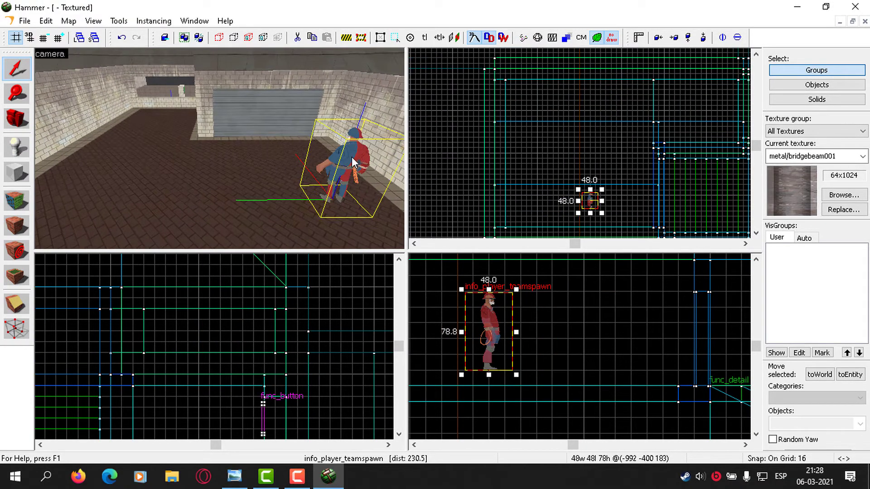
Set the team spawn's Team to Blue in its object properties, apply it and close the properties.
double_click(356, 164)
left_click(410, 200)
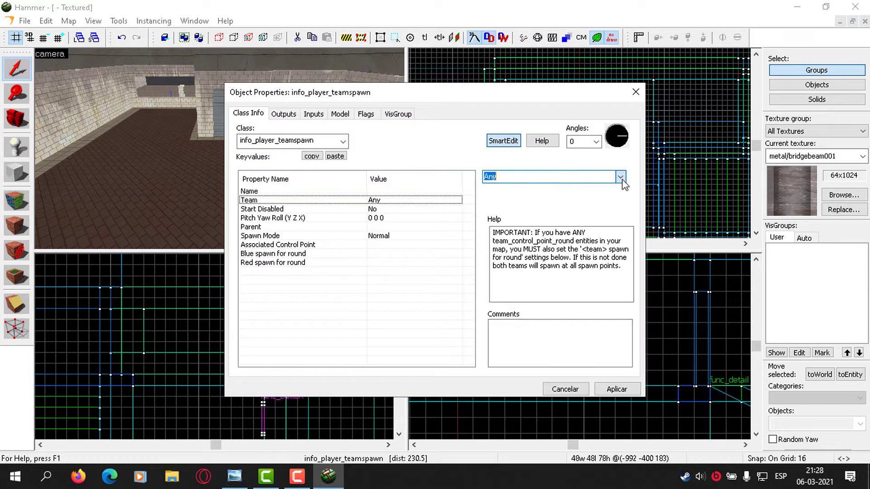
left_click(620, 177)
left_click(589, 201)
left_click(612, 388)
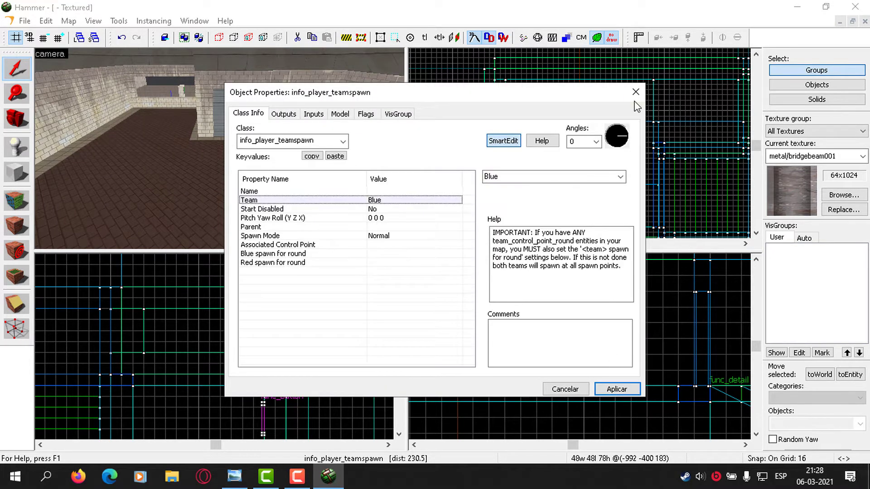
left_click(635, 92)
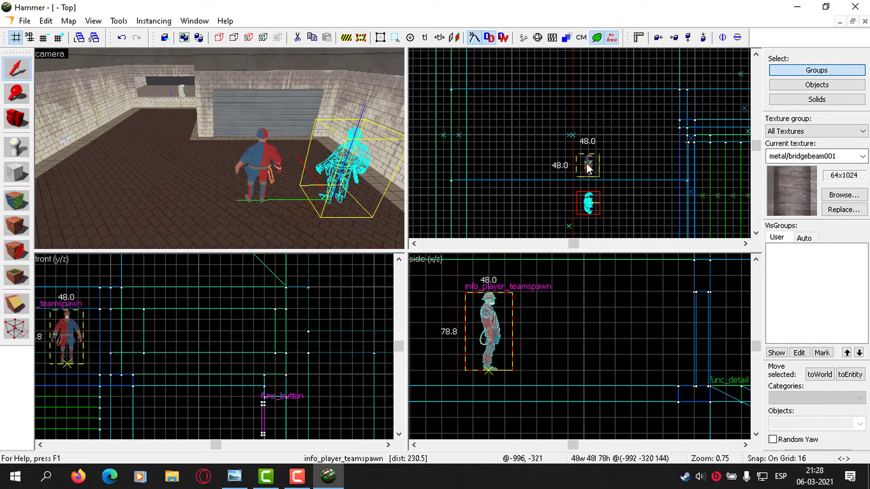
Copy the blue team spawn repeatedly across the room, forming four staggered columns of spawns.
left_click_drag(582, 149, 586, 161, "shift")
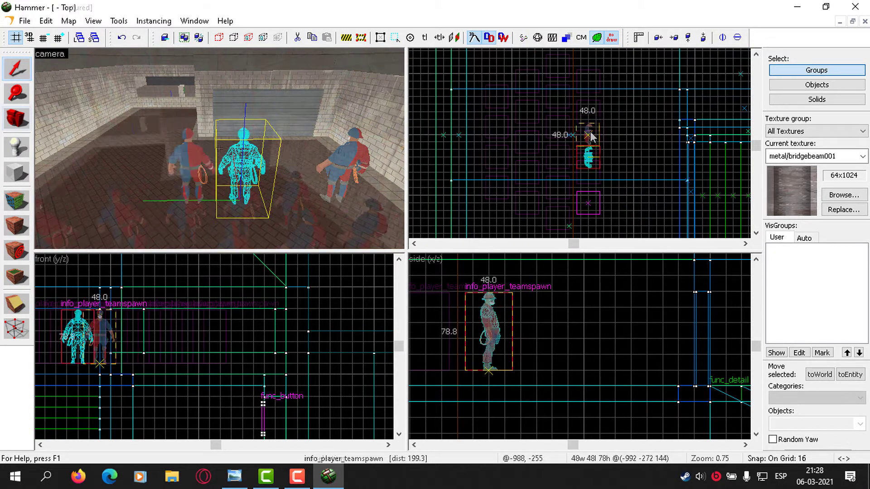
key("w")
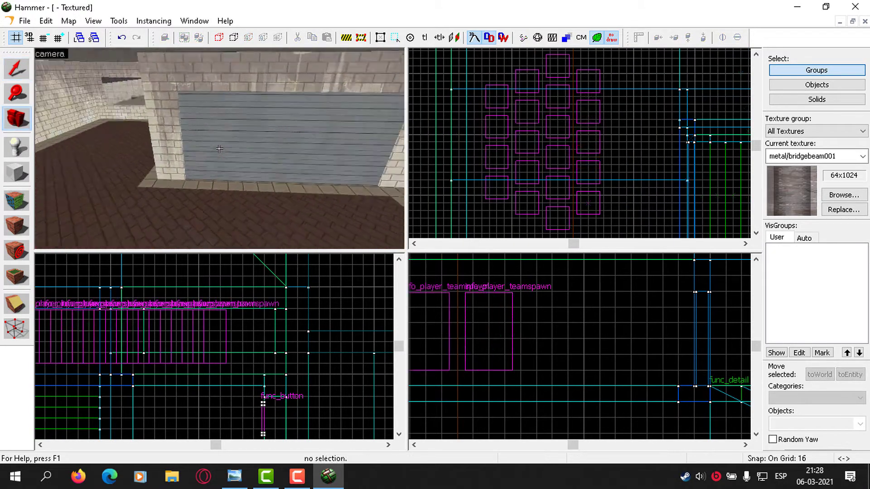
Tie the large garage door brush of the blue spawn room to a func_door entity.
key("shift+s")
left_click(241, 142)
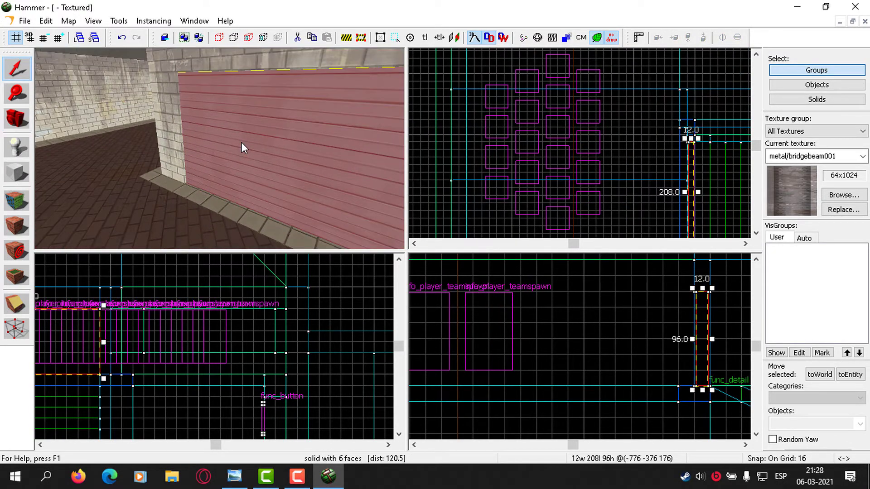
key("z")
key("s")
key("z")
key("ctrl+t")
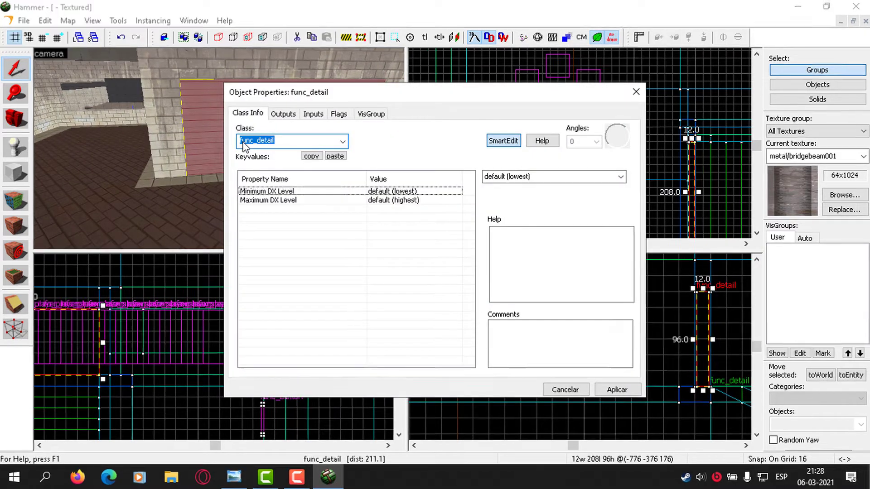
type("door")
key("Return")
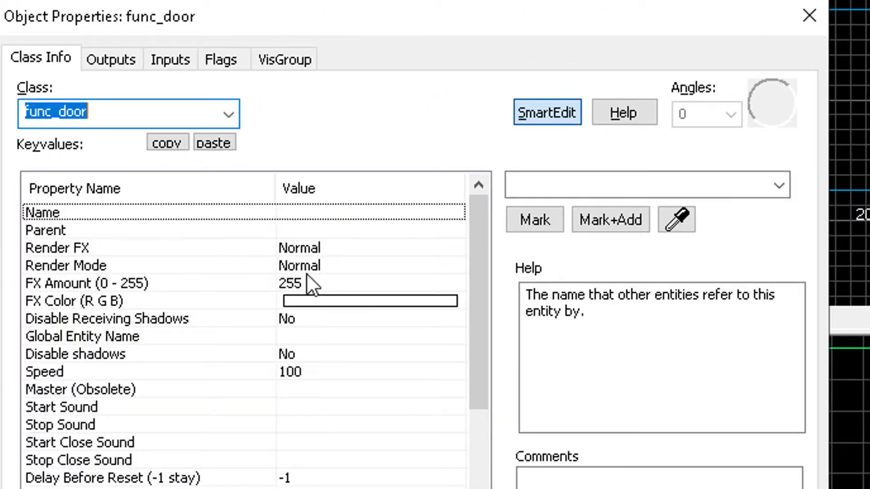
Set the garage door's Move Direction to Up and apply it.
scroll(306, 273, "down", 4)
scroll(308, 312, "up", 2)
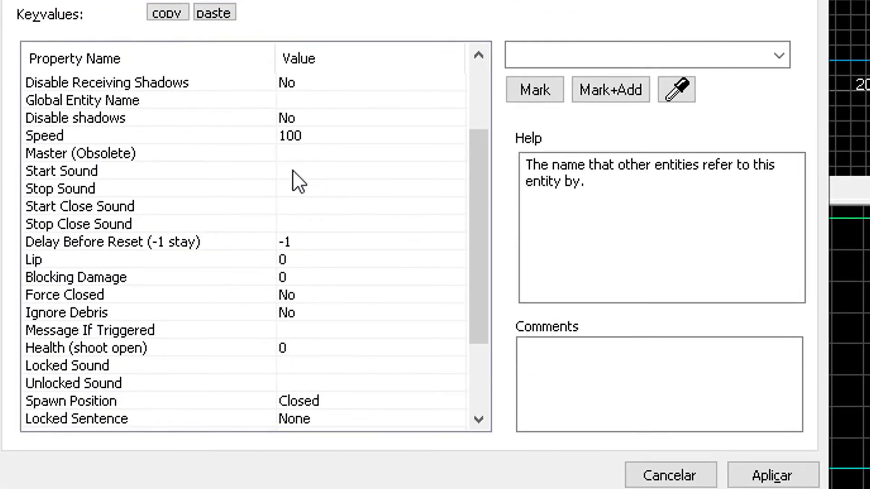
scroll(290, 171, "up", 1)
scroll(310, 212, "down", 3)
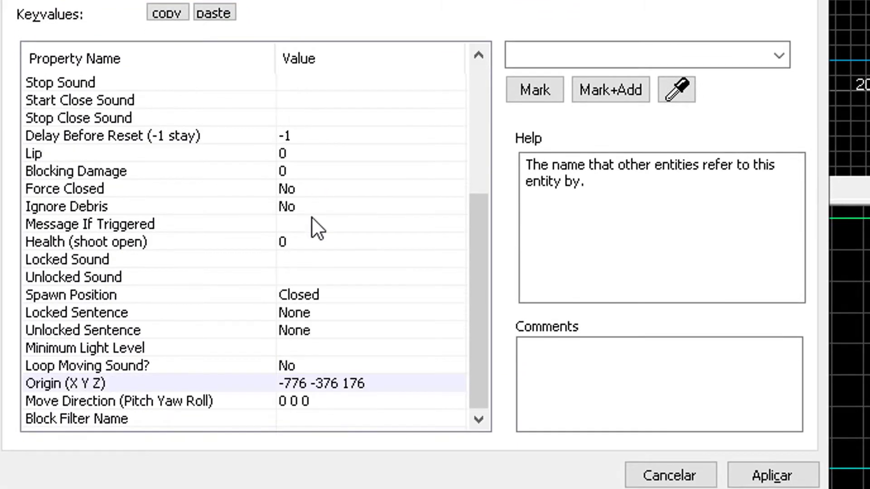
left_click(325, 401)
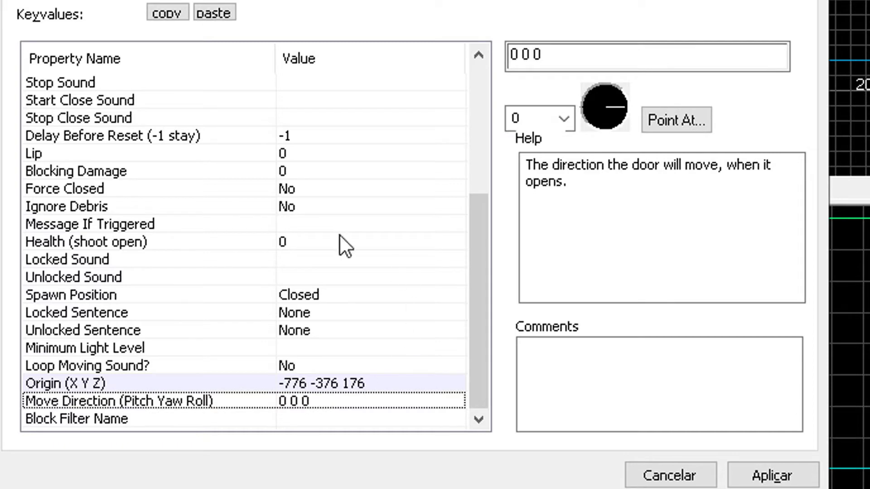
left_click(564, 117)
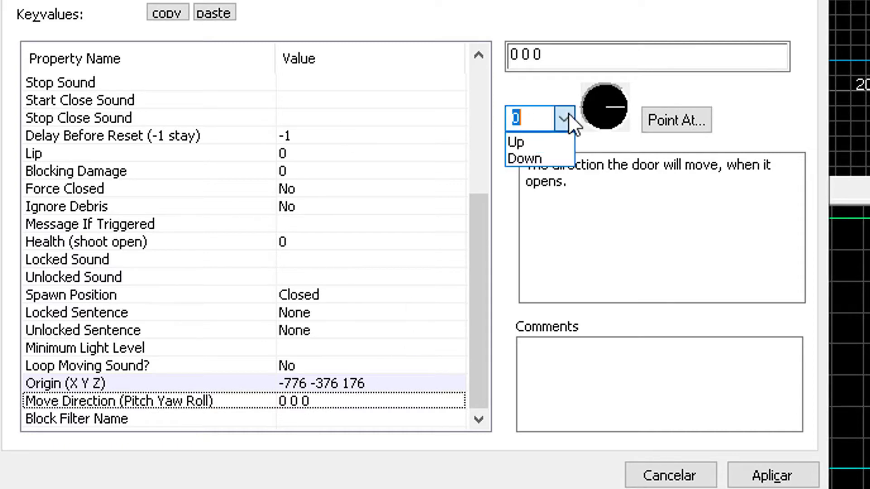
left_click(522, 141)
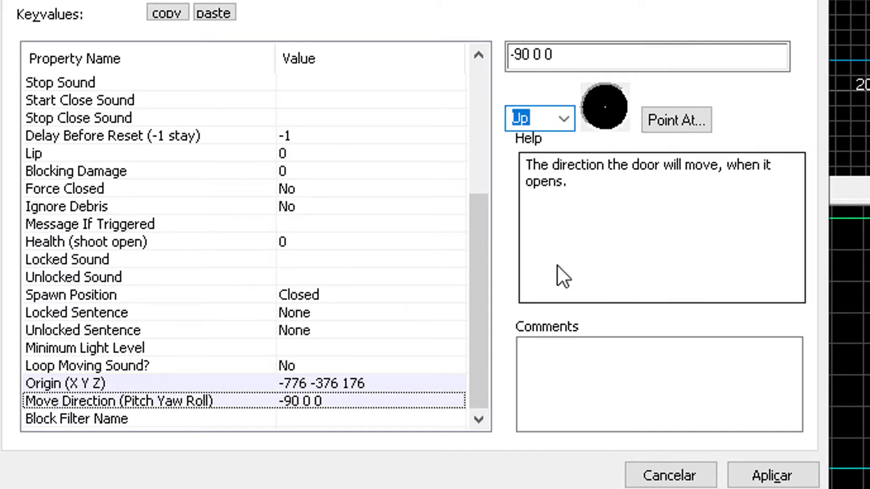
left_click(750, 471)
Set the garage door's Speed to 450 and close its properties.
left_click(321, 240)
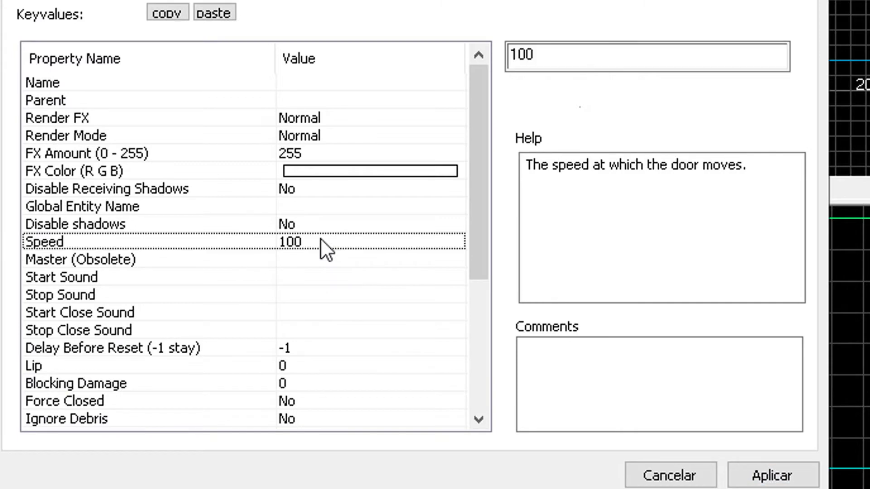
double_click(567, 52)
type("500")
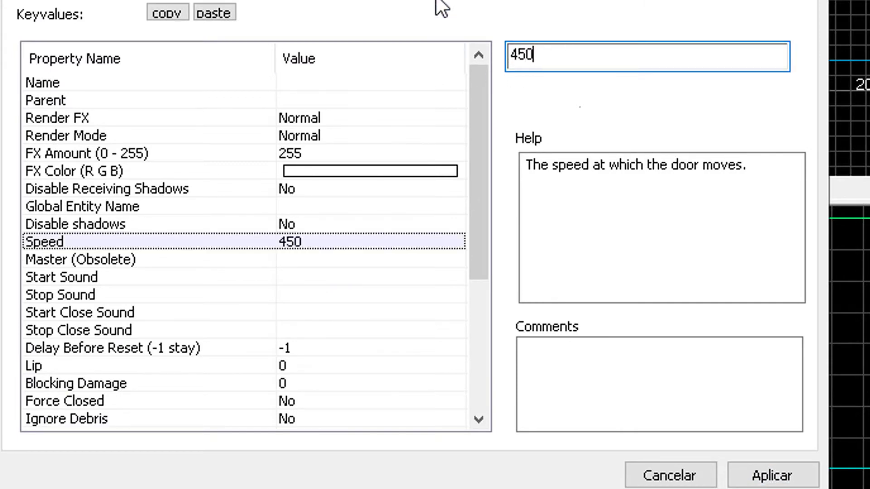
key("Return")
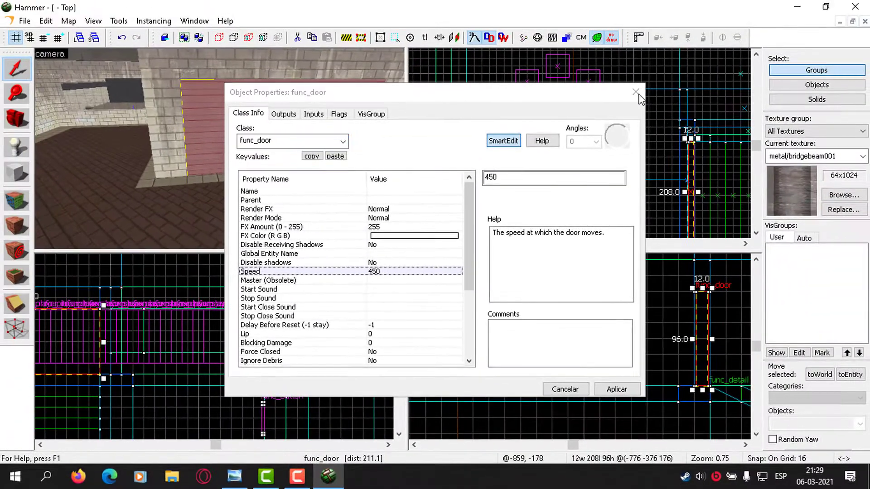
left_click(637, 94)
key("Escape")
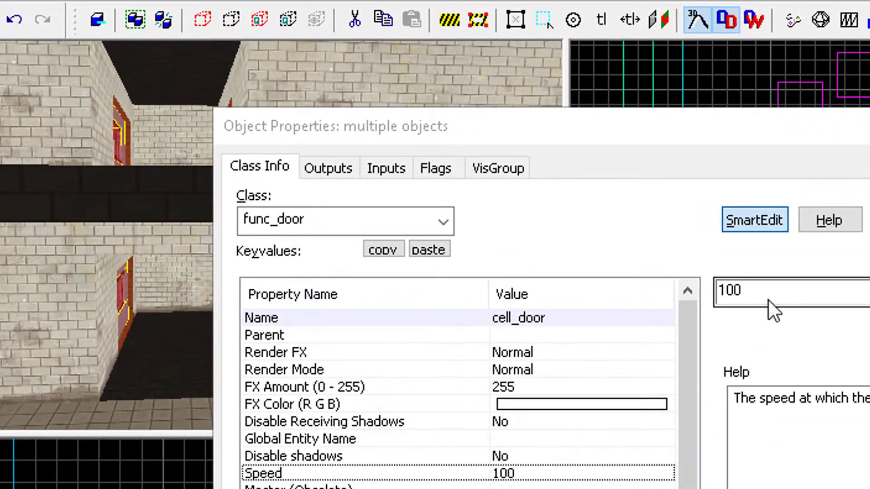
Set the Speed of all cell_door doors to 400 and apply it.
double_click(589, 209)
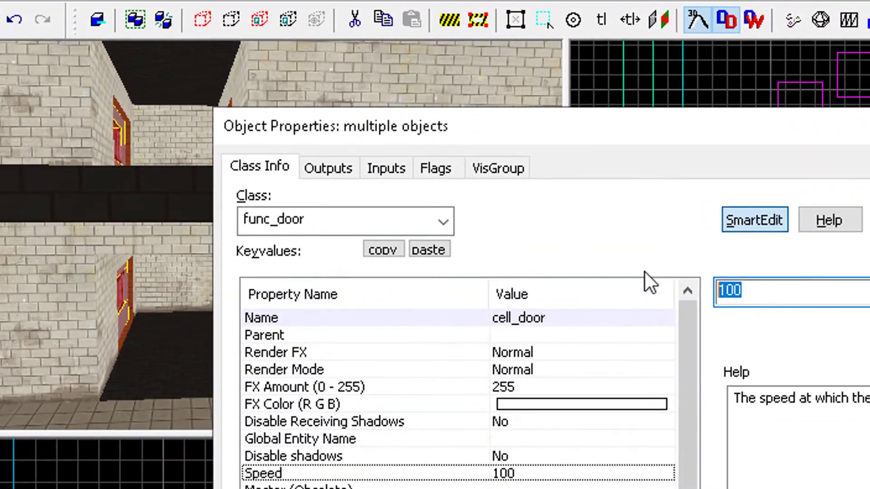
type("400")
key("Return")
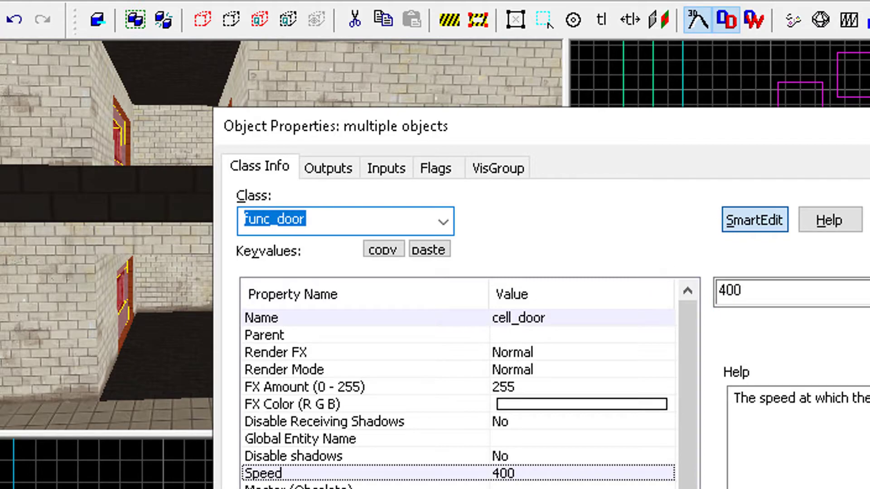
key("Escape")
Select the garage door in the blue spawn room, centre the views on it and make tools/toolstrigger the current texture.
key("z")
key("s")
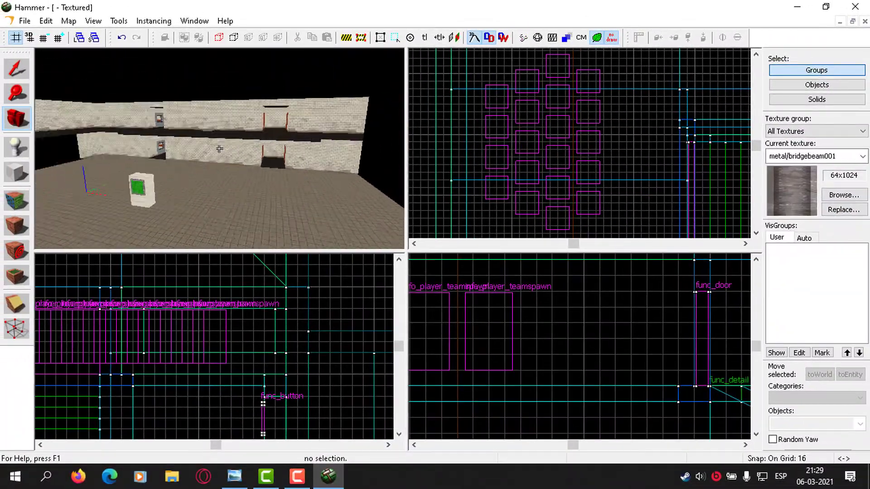
key("w")
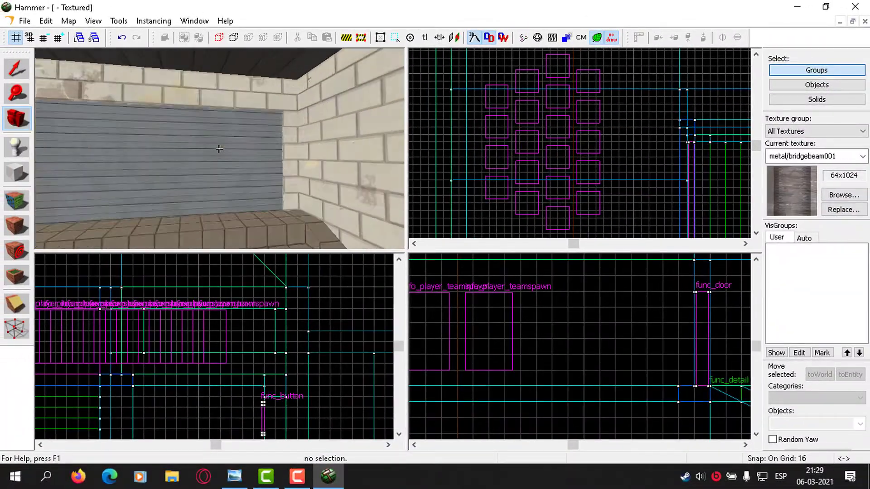
key("w")
key("z")
key("shift+s")
left_click(219, 149)
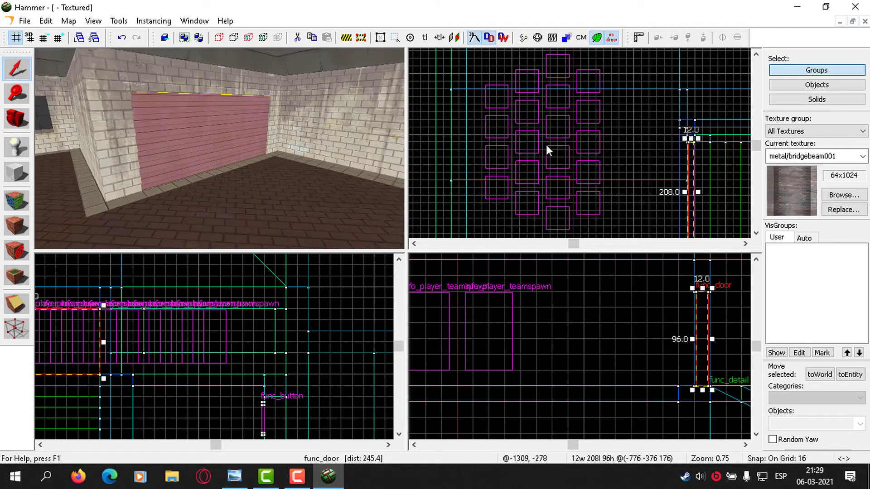
key("ctrl+e")
left_click(843, 195)
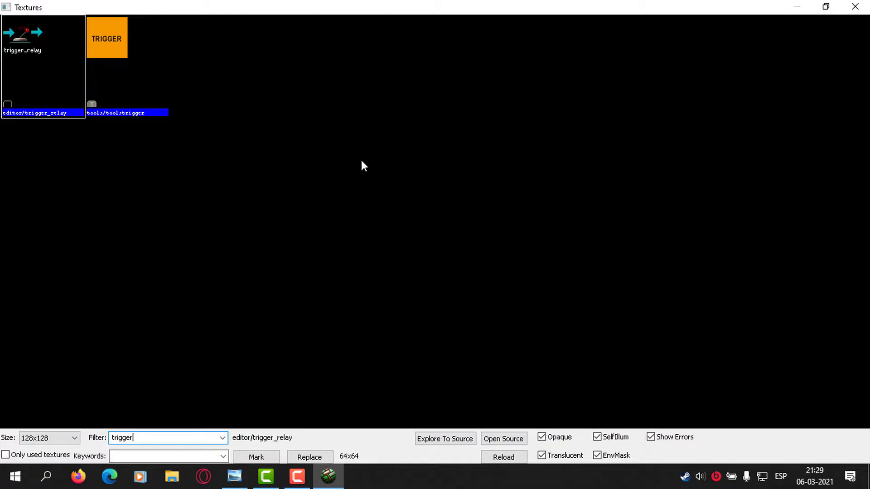
double_click(148, 86)
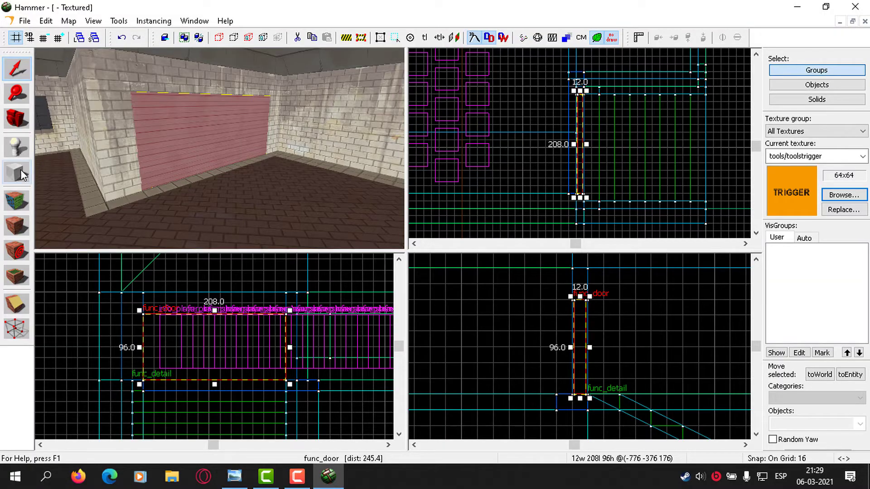
Try a 64 × 208 × 96 trigger block covering the garage door and the area beside it, and delete it again.
left_click(17, 172)
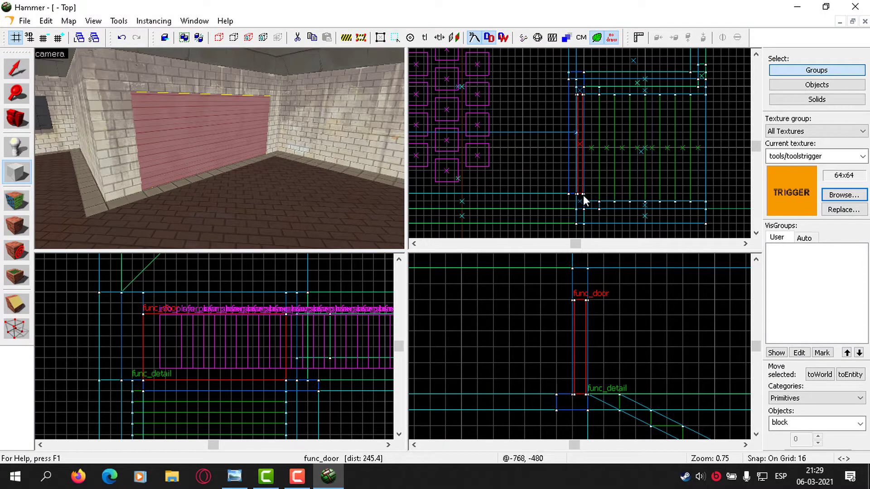
left_click_drag(585, 199, 549, 92)
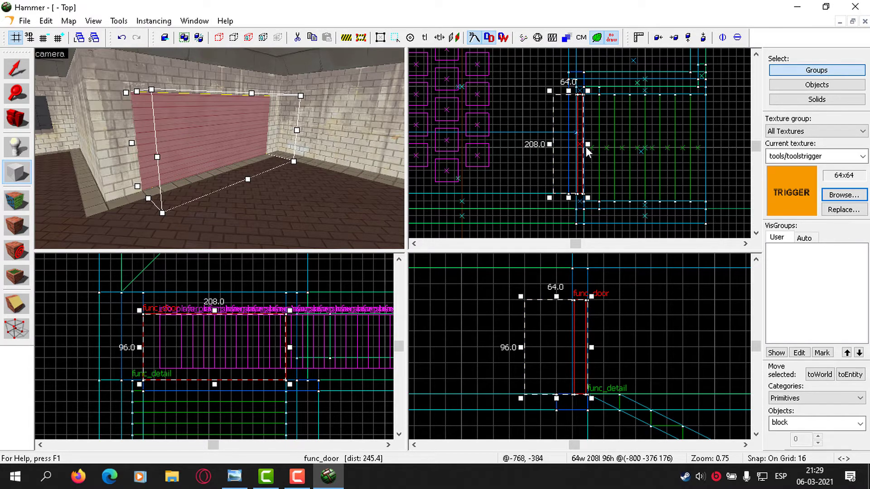
key("a")
key("s")
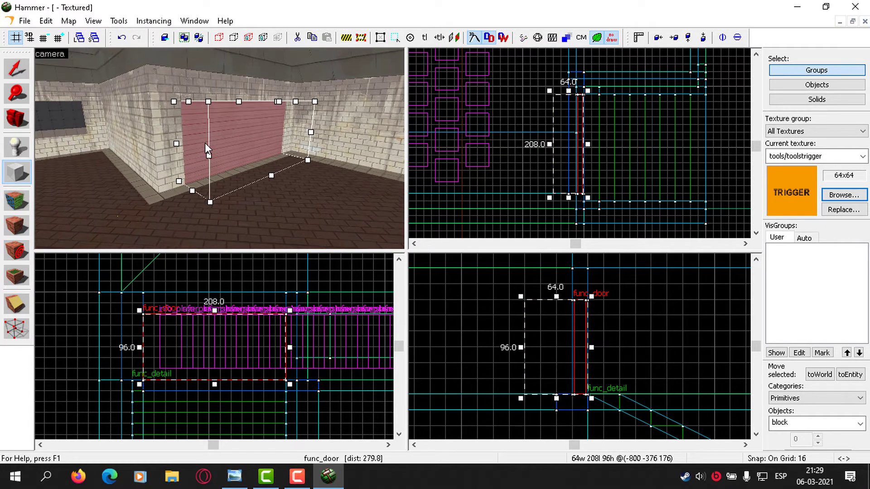
key("Return")
key("w")
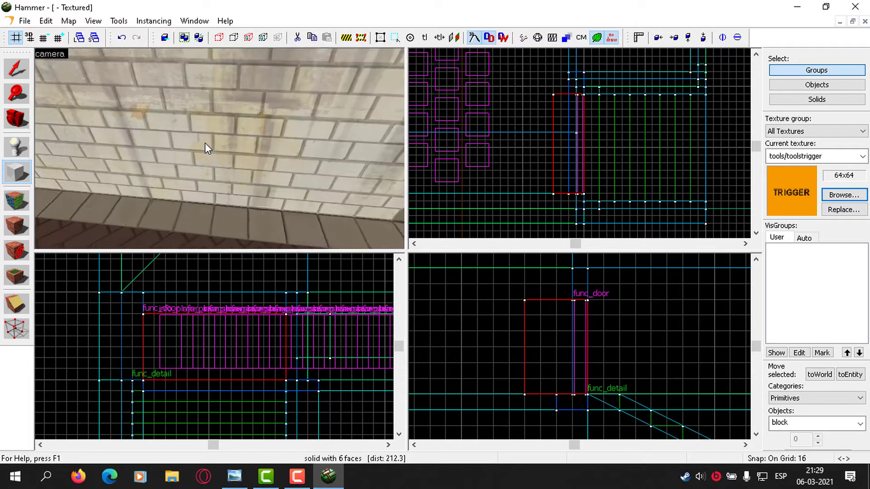
key("d")
key("Delete")
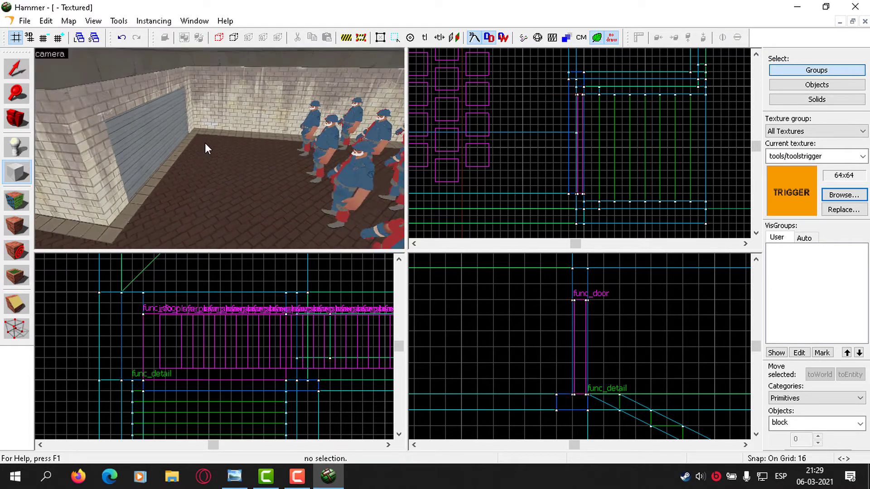
Maximize the camera view and place an info_player_teamspawn entity on the floor near the wall corner beside the garage door.
key("w")
key("Up")
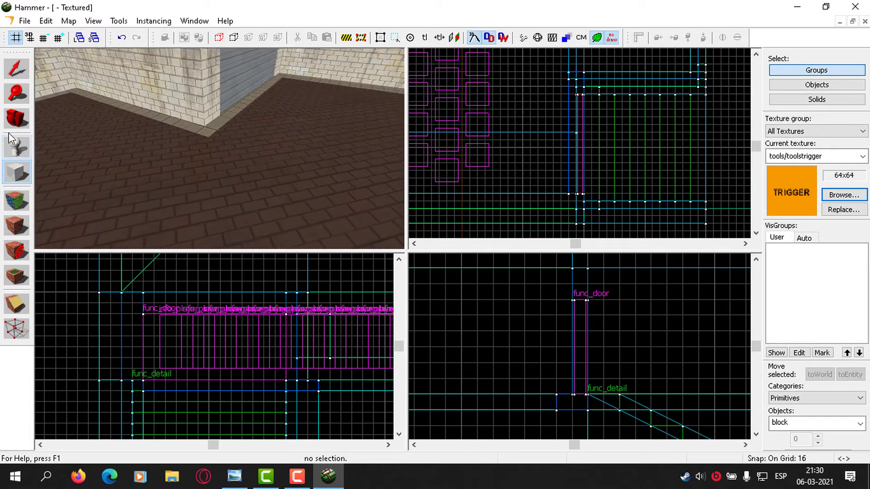
left_click(17, 118)
left_click_drag(204, 147, 218, 149)
key("shift+z")
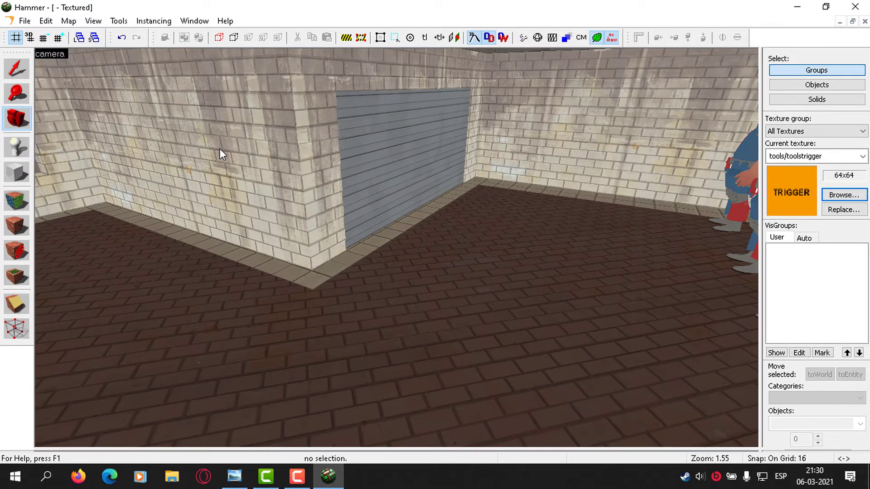
key("w")
left_click_drag(183, 168, 396, 248)
key("w")
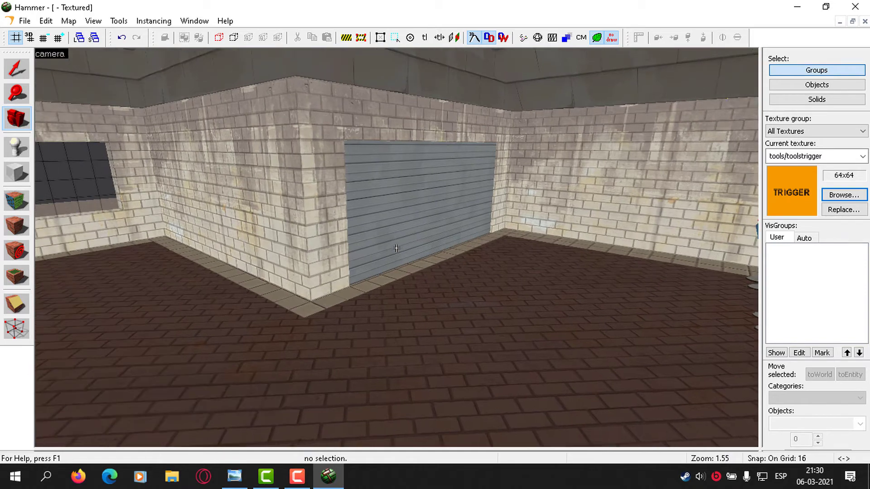
key("z")
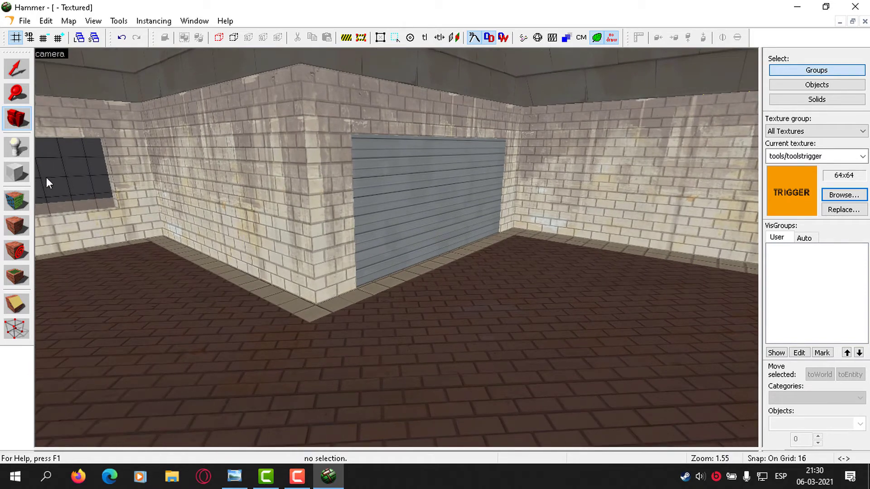
left_click(22, 152)
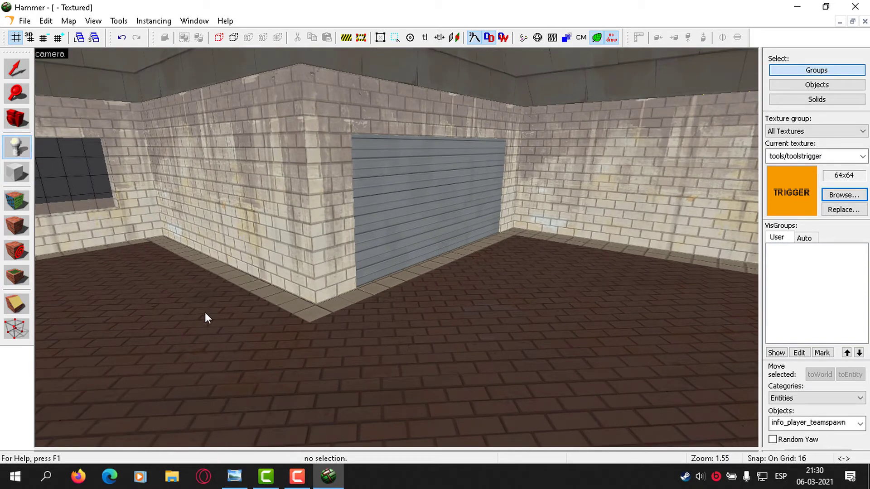
left_click(316, 344)
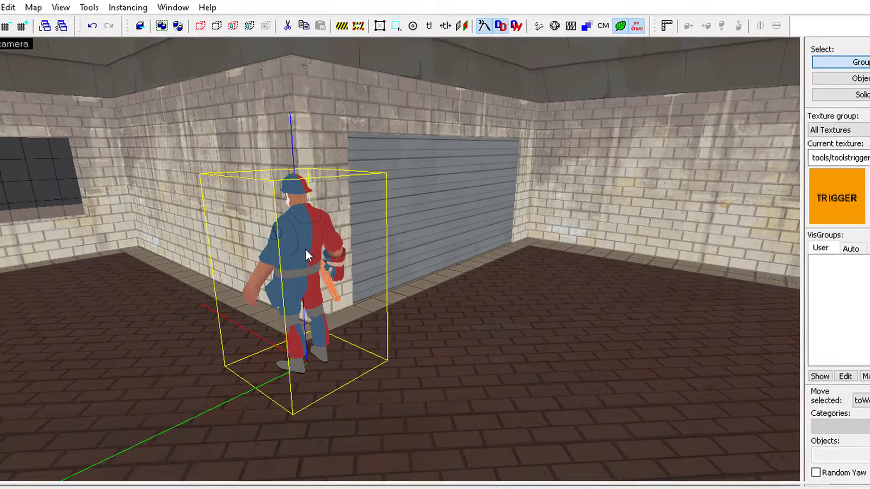
Change the placed entity's class to filter_activator_tfteam, apply it and set its Team to Blue.
double_click(313, 239)
type("filter")
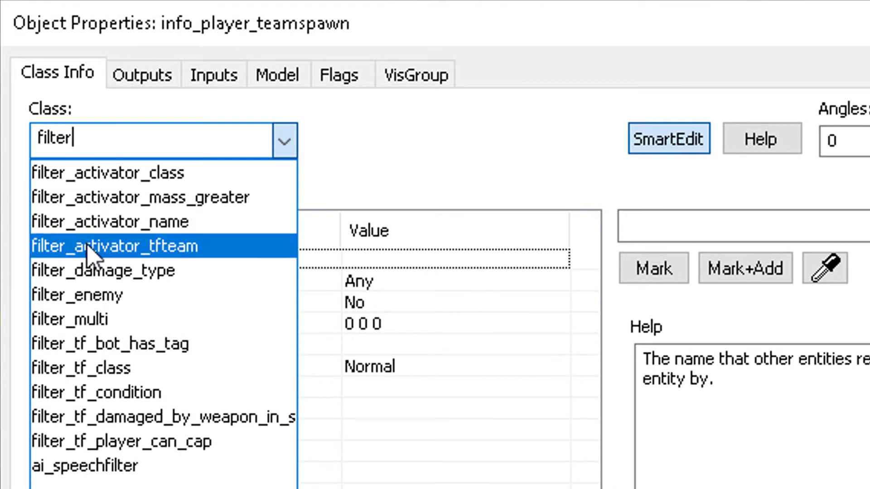
left_click(130, 257)
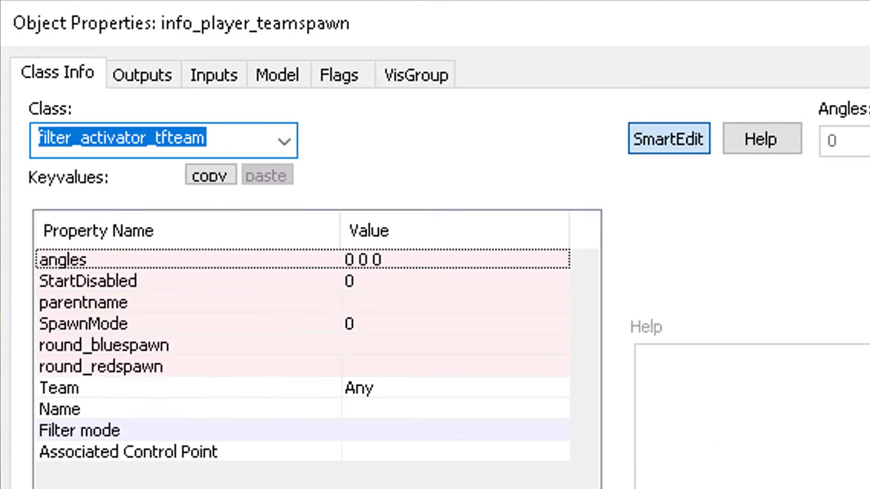
left_click(789, 488)
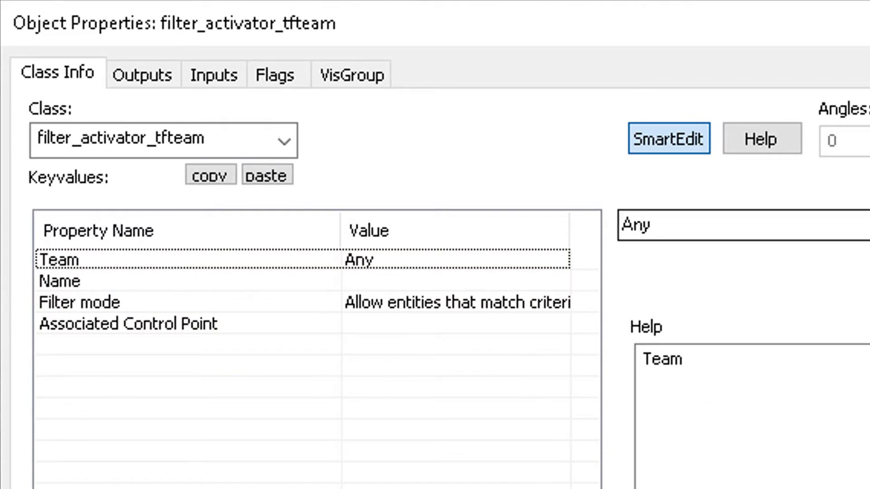
left_click(868, 225)
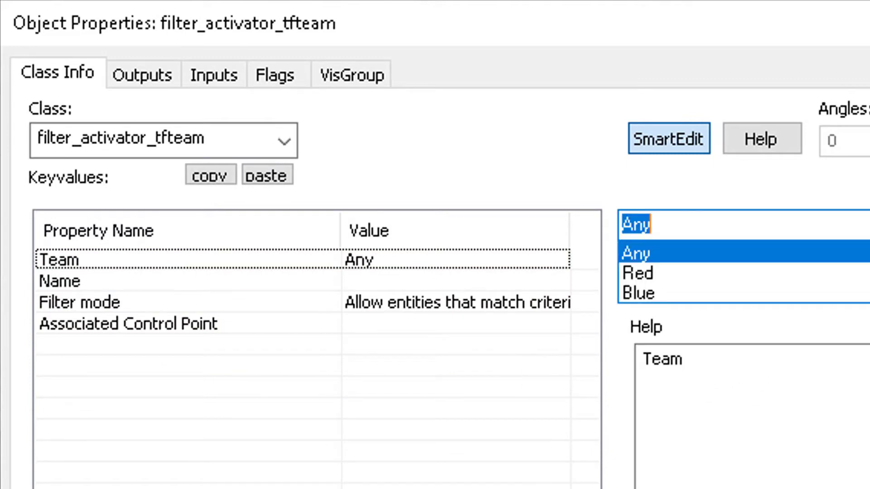
left_click(634, 294)
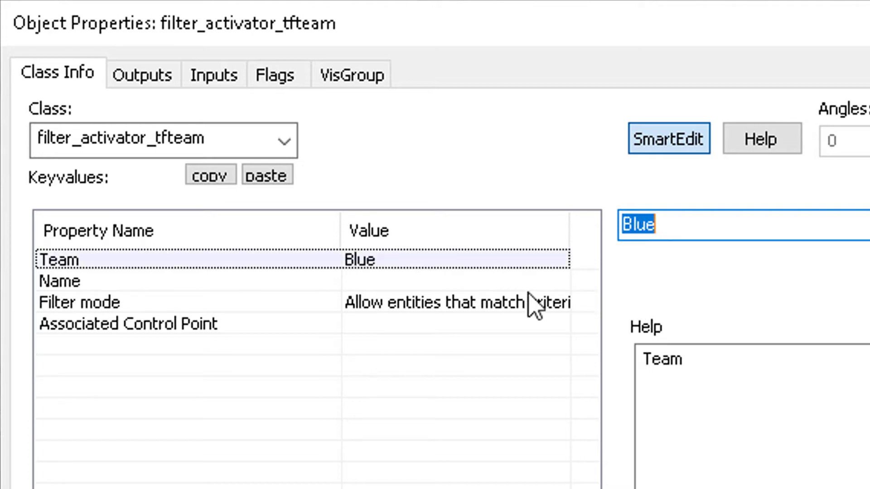
Name the blue team filter entity filter_blu and close its properties.
left_click(486, 303)
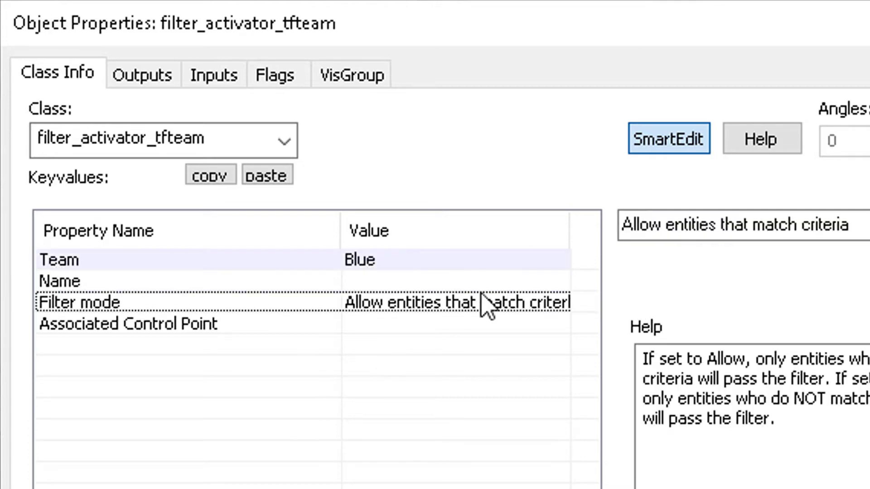
left_click(470, 281)
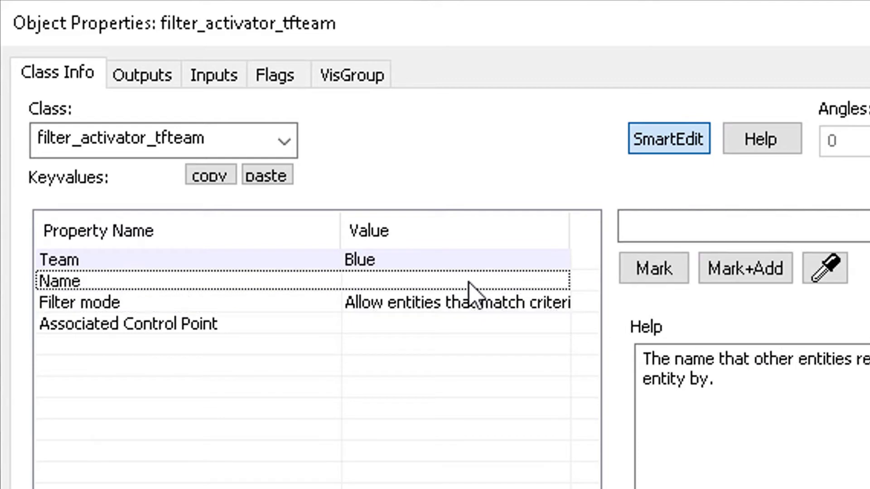
left_click(708, 227)
type("filter_blu")
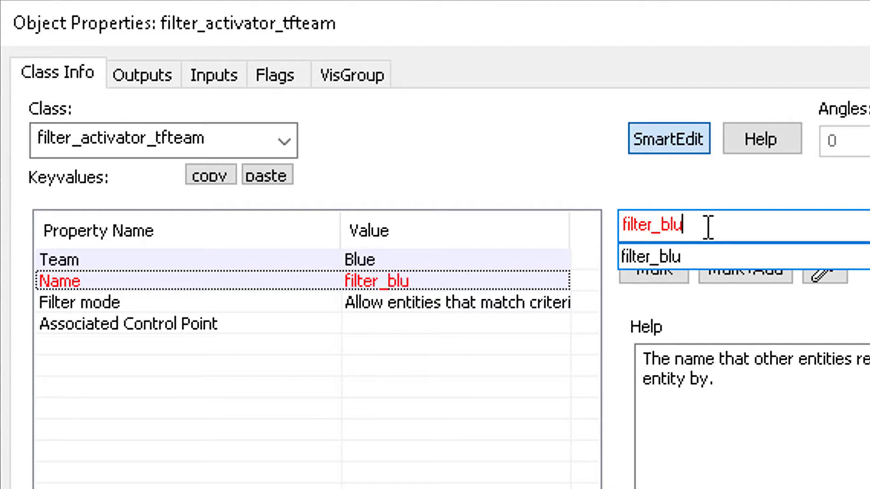
key("Return")
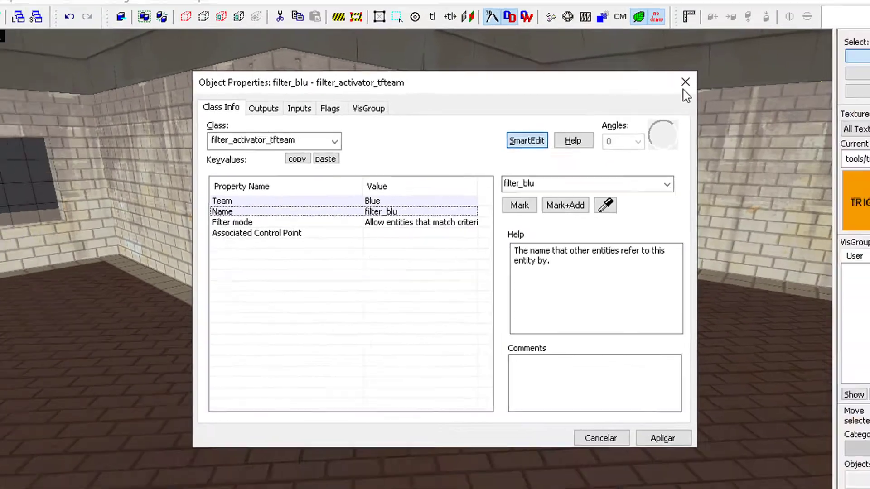
left_click(739, 83)
Place a copy of the filter_blu entity beside the original on the floor near the wall corner.
key("shift+x")
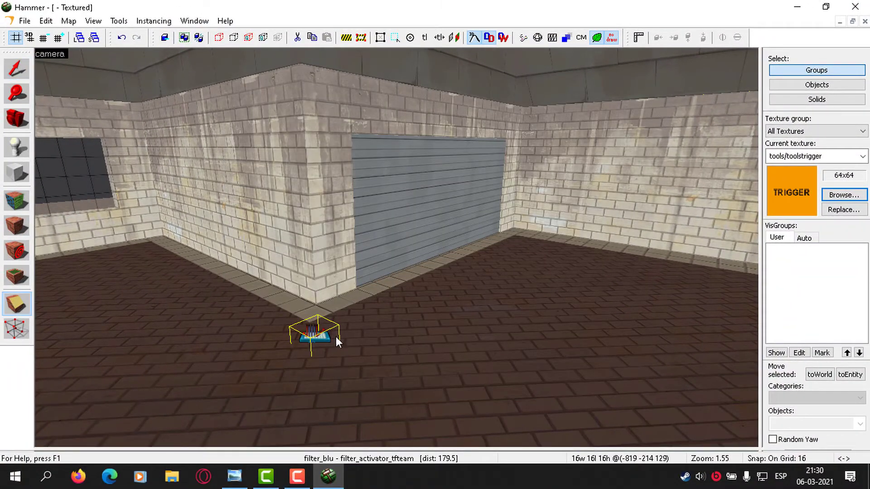
key("ctrl+x")
key("ctrl+v")
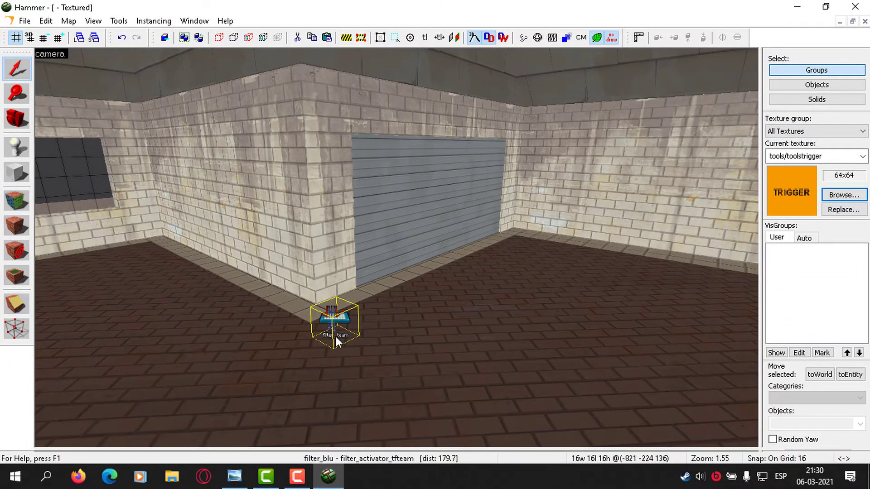
Rename the copied filter entity filter_red, set its Team to Red and close its properties.
double_click(310, 347)
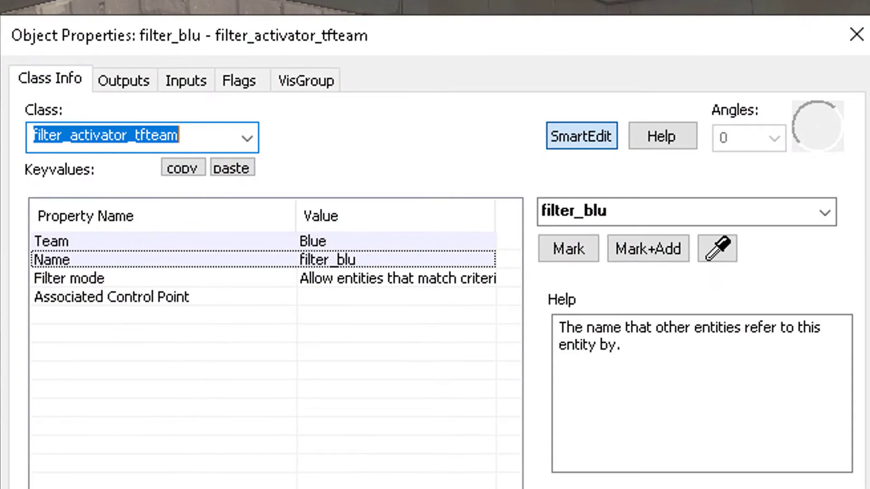
left_click(648, 222)
left_click(651, 220)
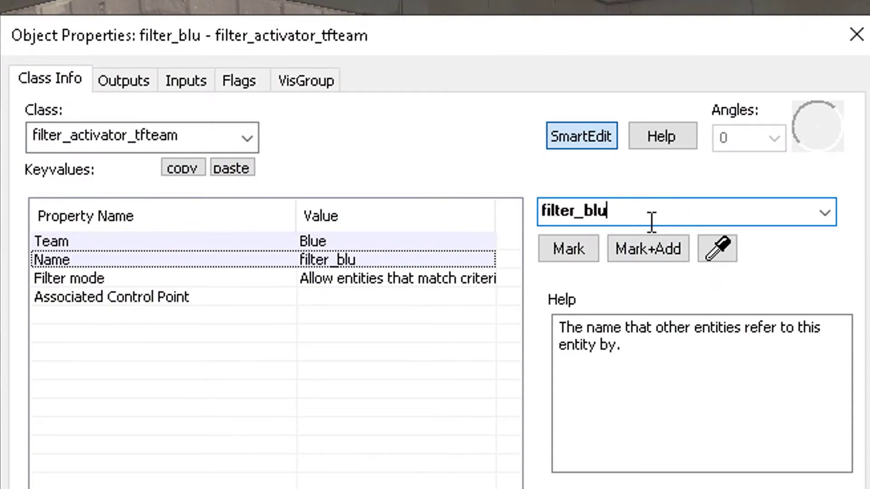
key("BackSpace")
key("BackSpace")
key("BackSpace")
type("red")
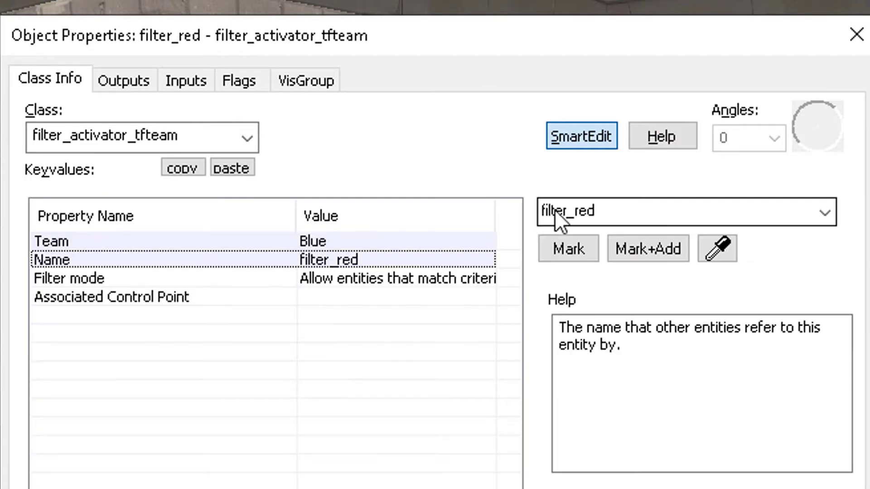
left_click(363, 241)
left_click(823, 206)
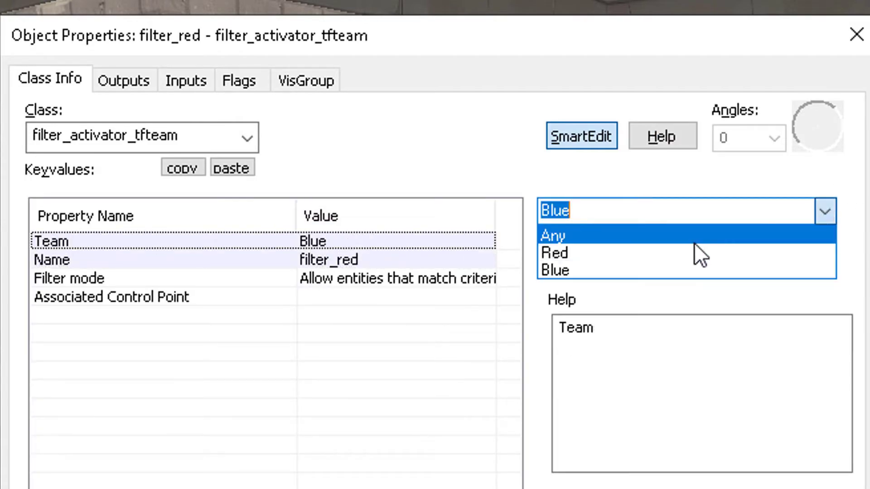
left_click(694, 252)
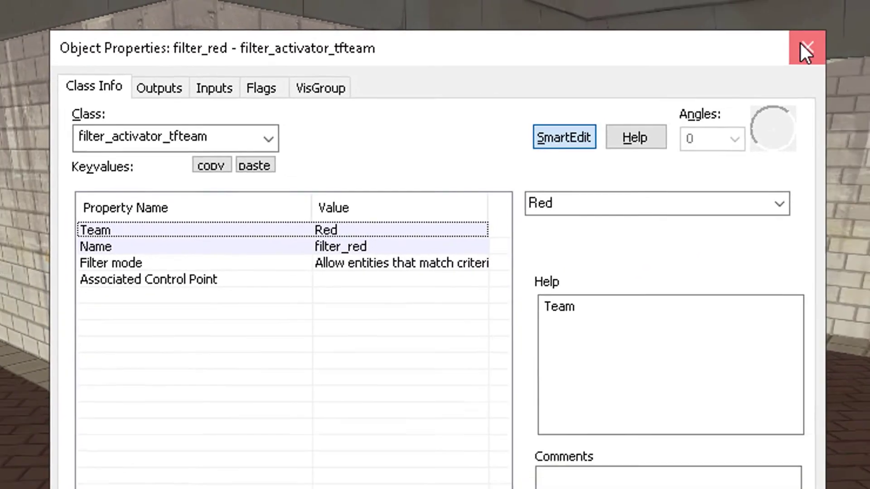
left_click(856, 34)
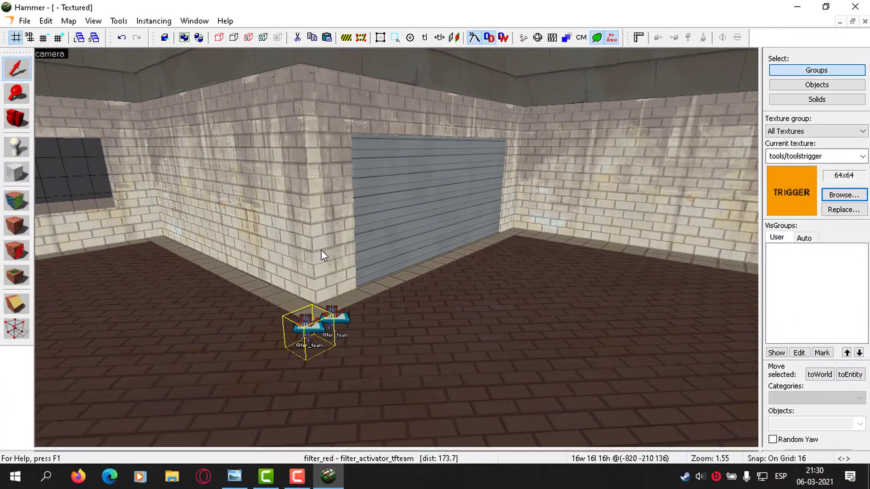
Restore the four-view layout, select both filter entities and centre the views on them.
key("shift+z")
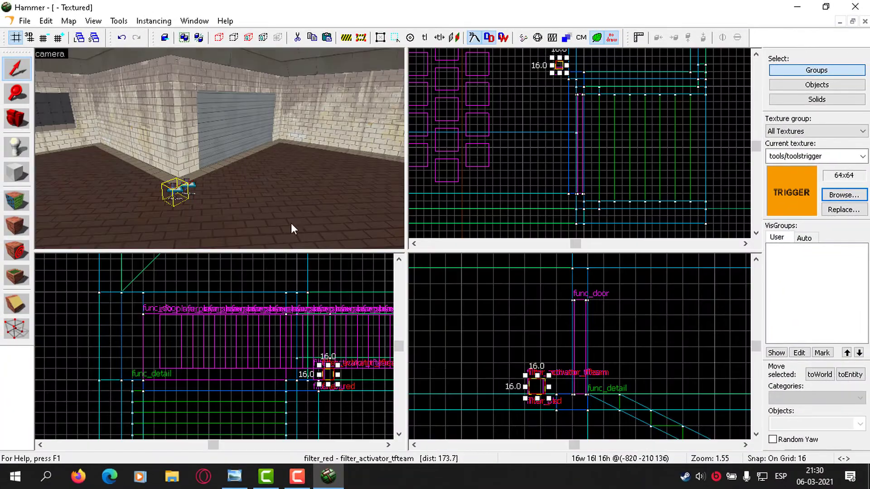
key("z")
key("w")
key("z")
left_click(206, 147, "ctrl")
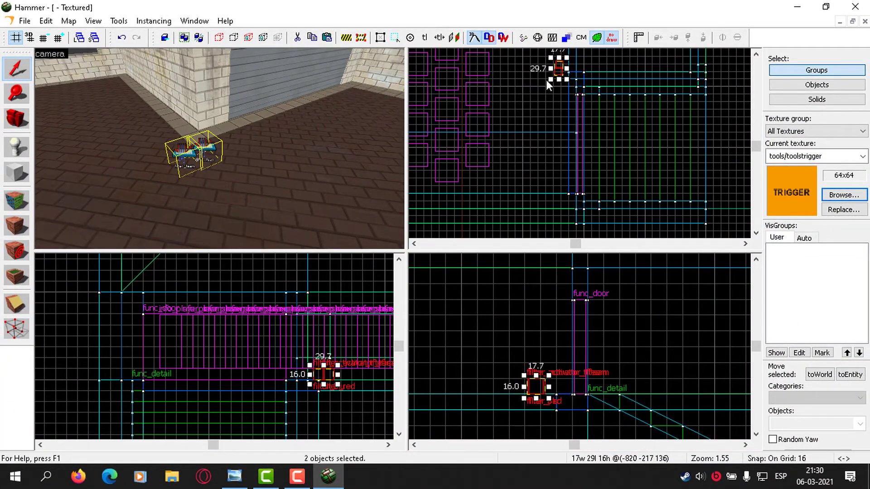
key("ctrl+e")
Create an 80 × 208 × 96 toolstrigger block covering the garage door and the floor area beside it.
scroll(588, 122, "up", 2)
left_click_drag(576, 161, 580, 156)
left_click(175, 156)
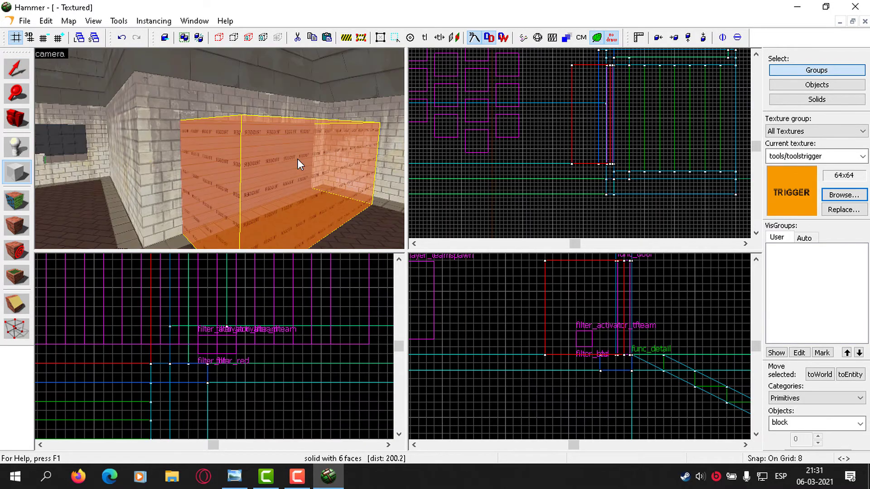
key("shift+s")
key("w")
key("s")
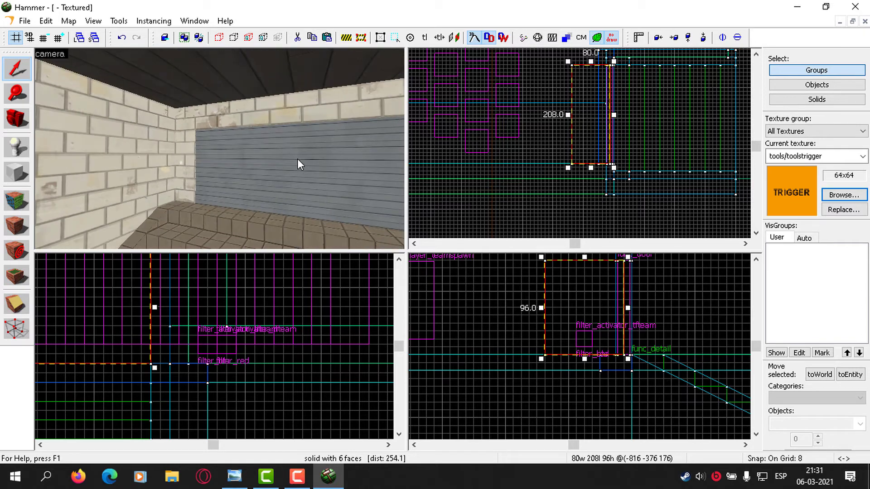
key("z")
key("s")
key("z")
key("w")
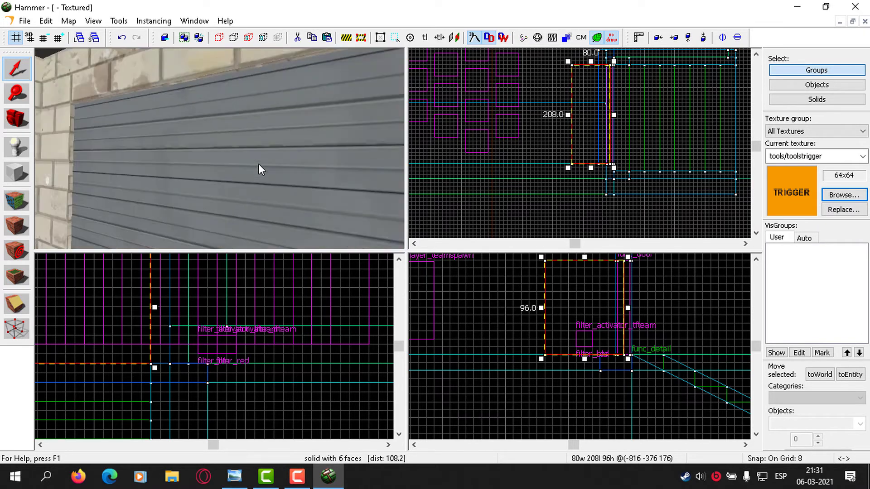
key("s")
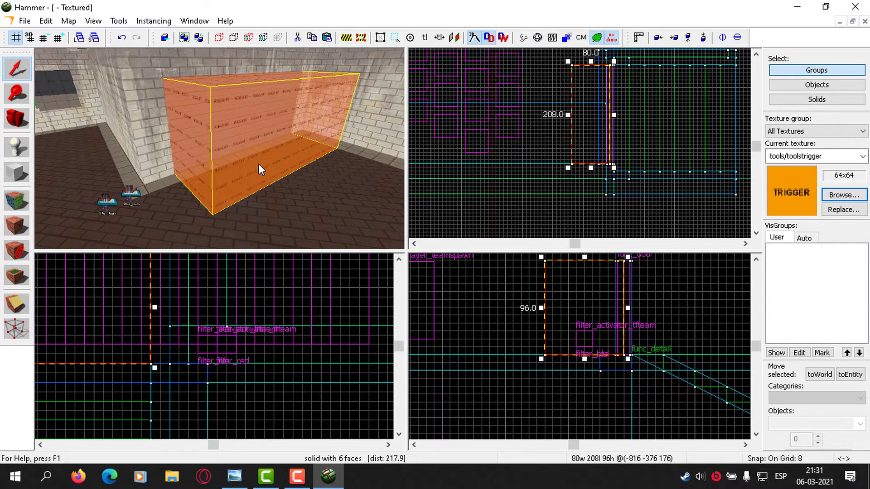
Tie the block to a trigger_multiple entity and set its Filter Name to filter_red.
key("ctrl+t")
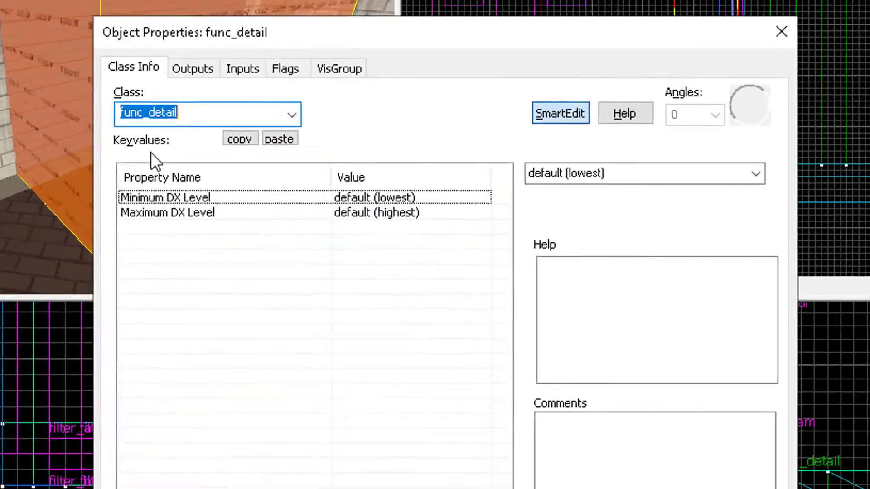
type("multiplayer")
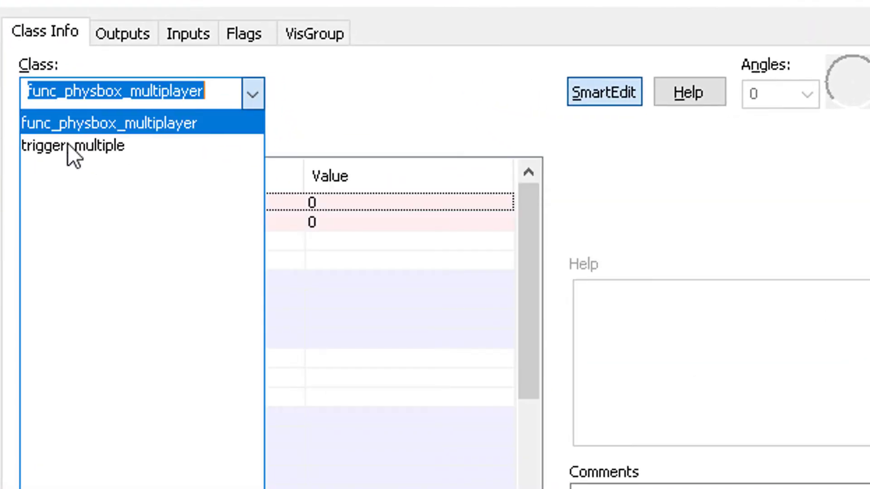
left_click(68, 145)
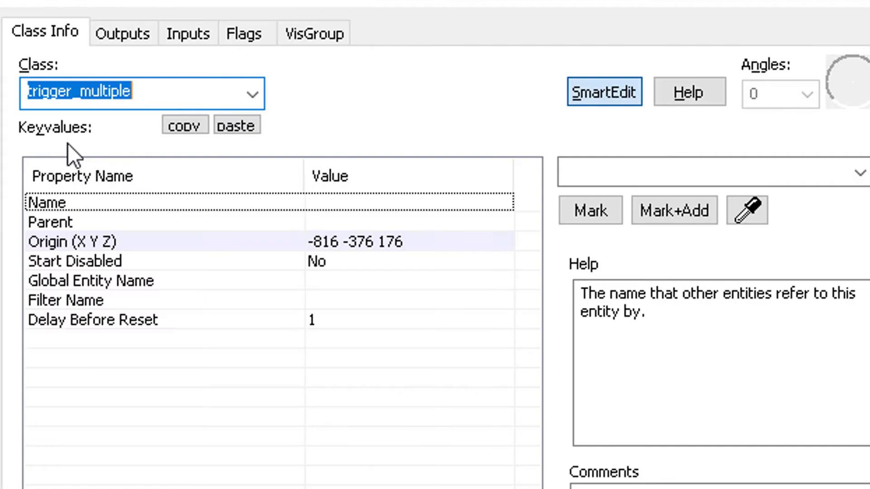
left_click(350, 319)
left_click(347, 300)
left_click(860, 172)
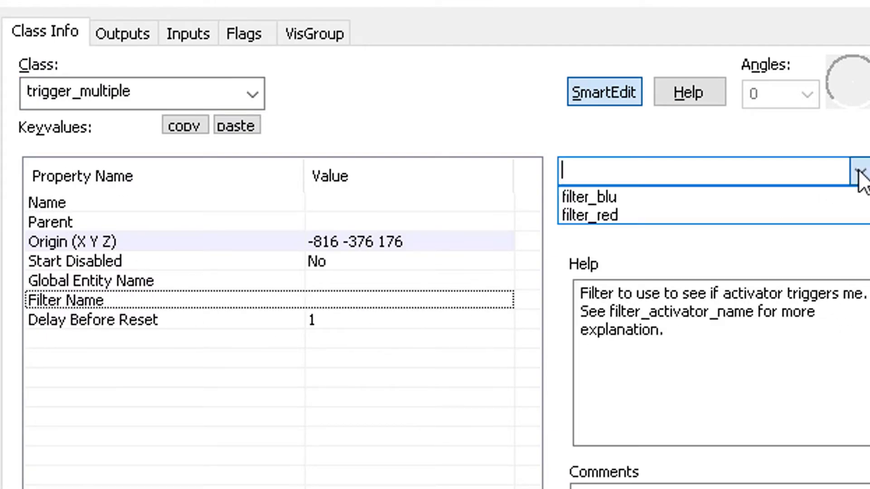
left_click(629, 214)
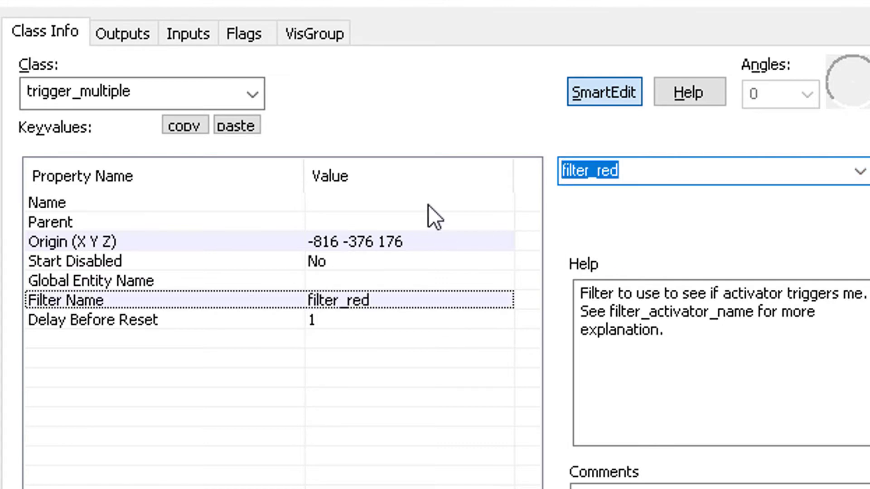
Check the trigger's flags and add an OnStartTouchAll output that targets the garage door, respawnroom_blu.
left_click(246, 32)
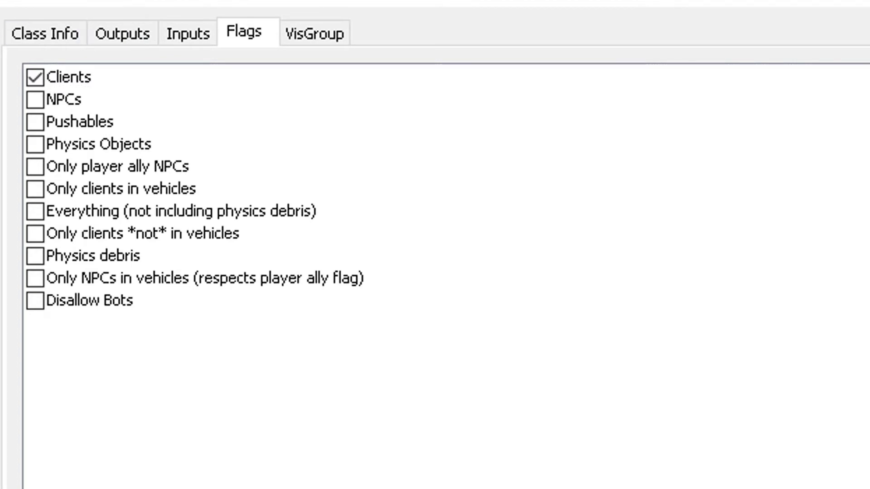
left_click(131, 37)
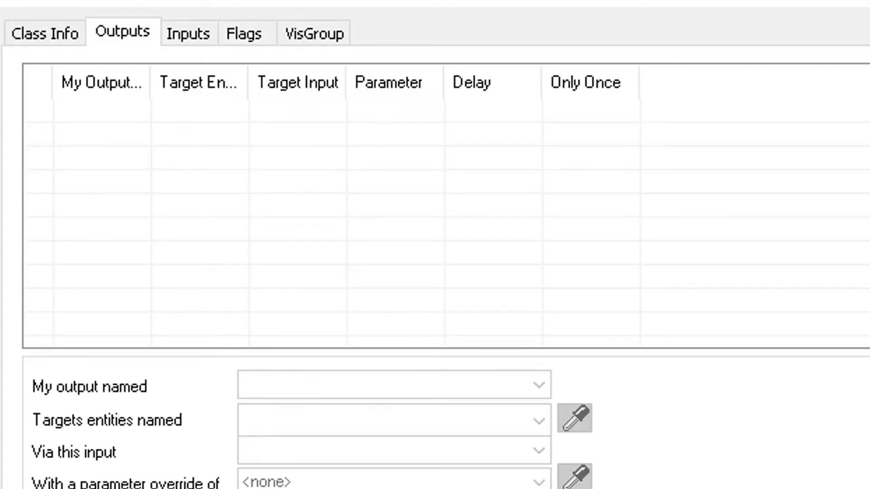
left_click(192, 470)
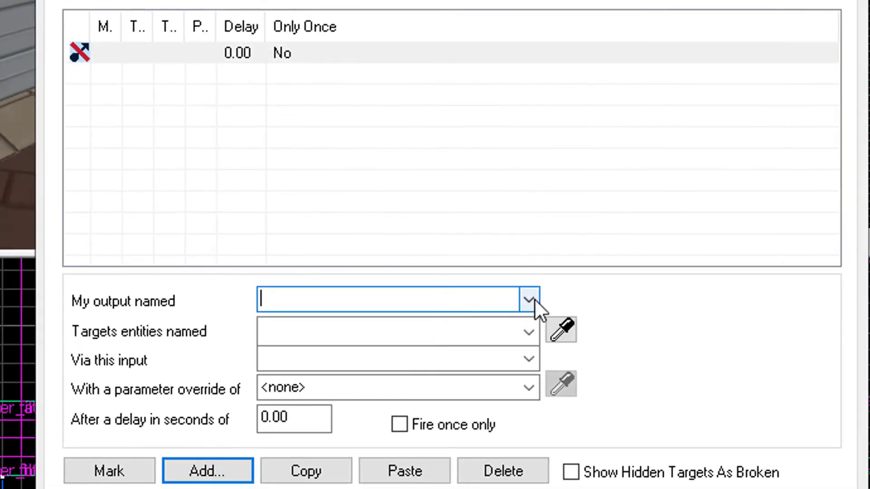
left_click(531, 299)
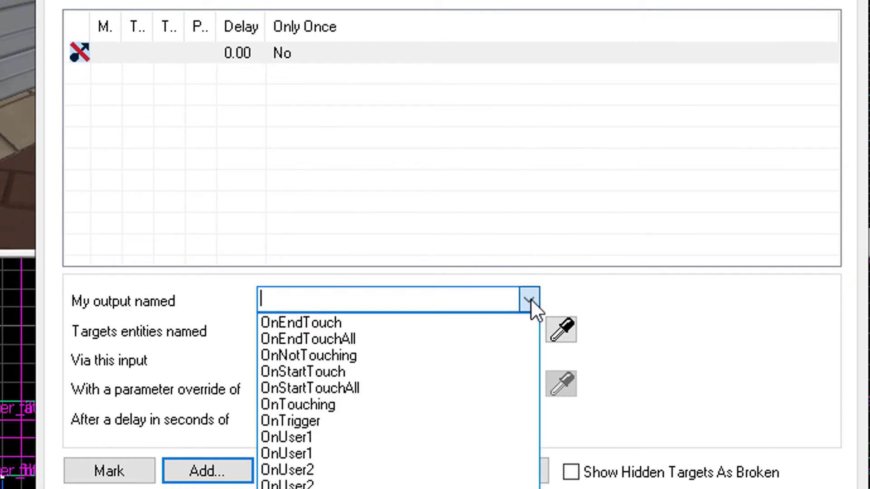
left_click(407, 392)
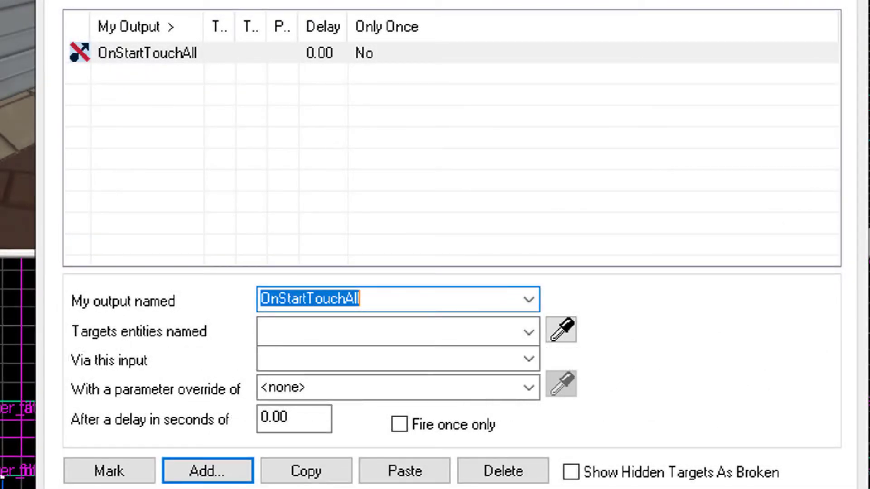
left_click(564, 331)
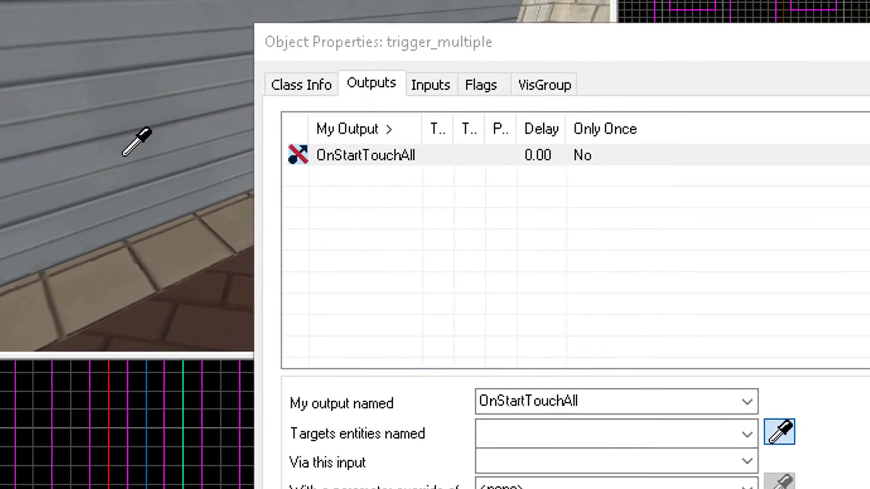
left_click(124, 155)
left_click(607, 461)
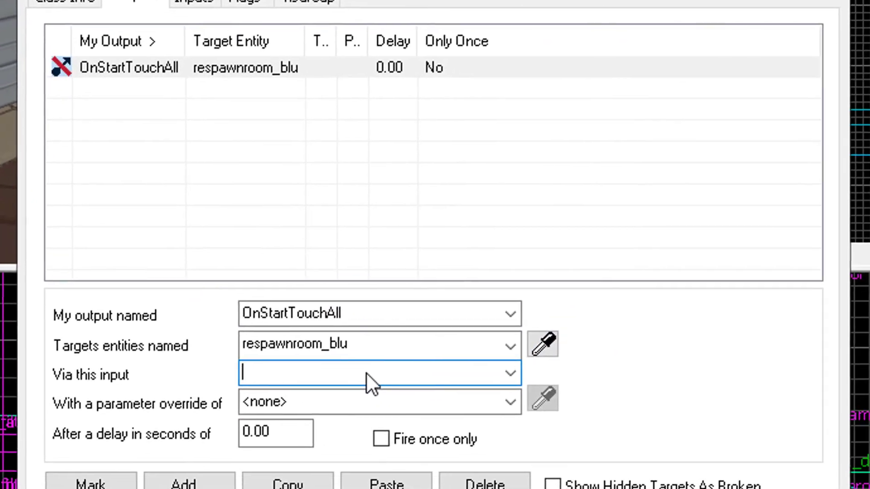
type("Clo")
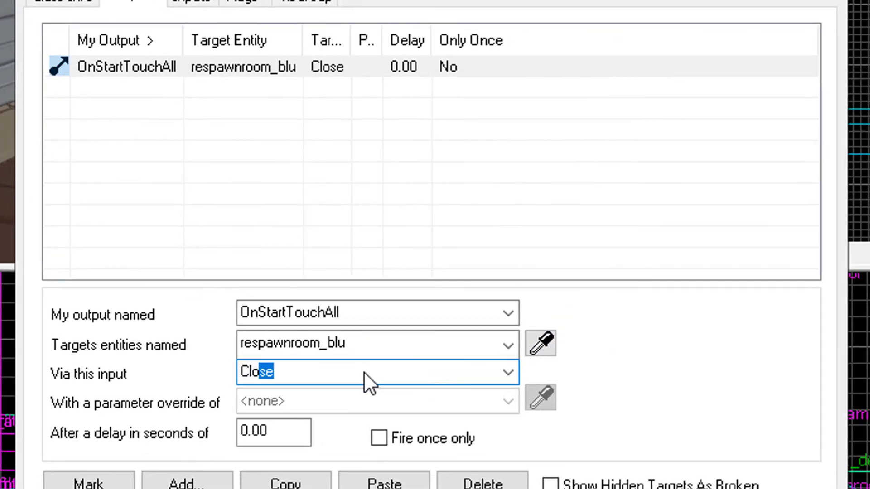
key("BackSpace")
key("BackSpace")
key("BackSpace")
key("BackSpace")
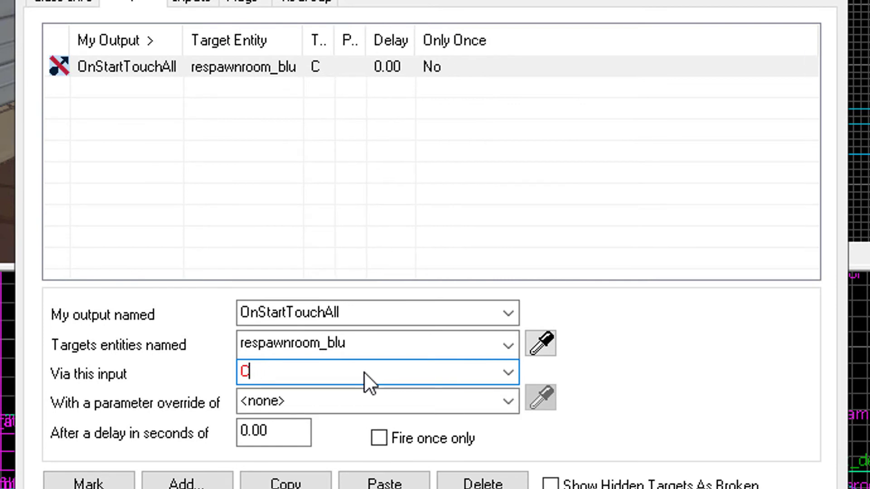
Set the OnStartTouchAll output to act on the garage door via the Open input.
type("Open")
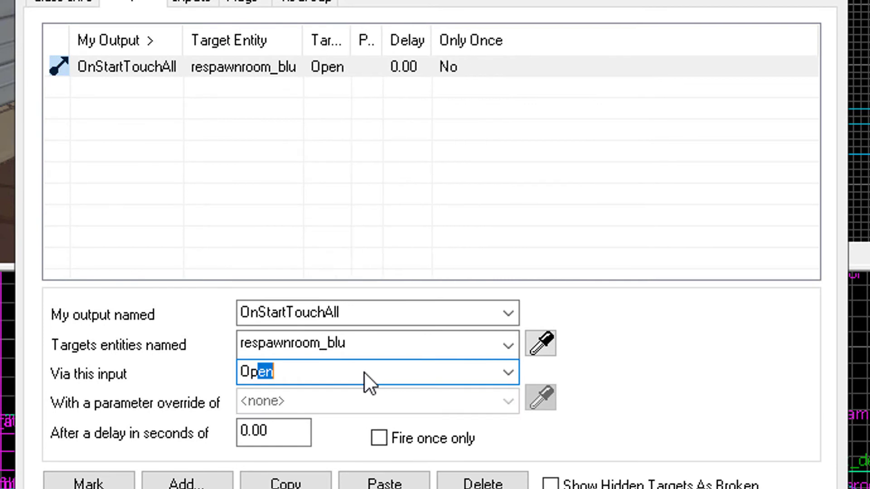
key("Return")
key("Return")
key("Tab")
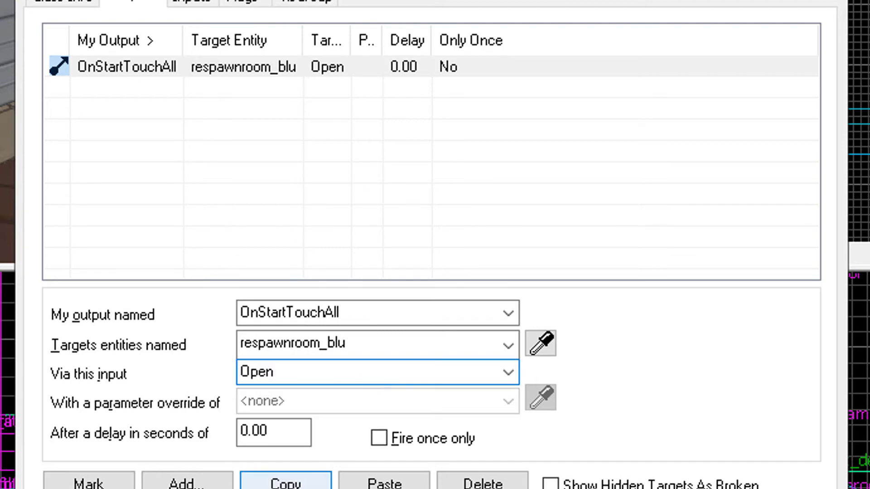
Add an OnEndTouchAll output to the trigger that targets the garage door, respawnroom_blu, via the Close input.
left_click(219, 484)
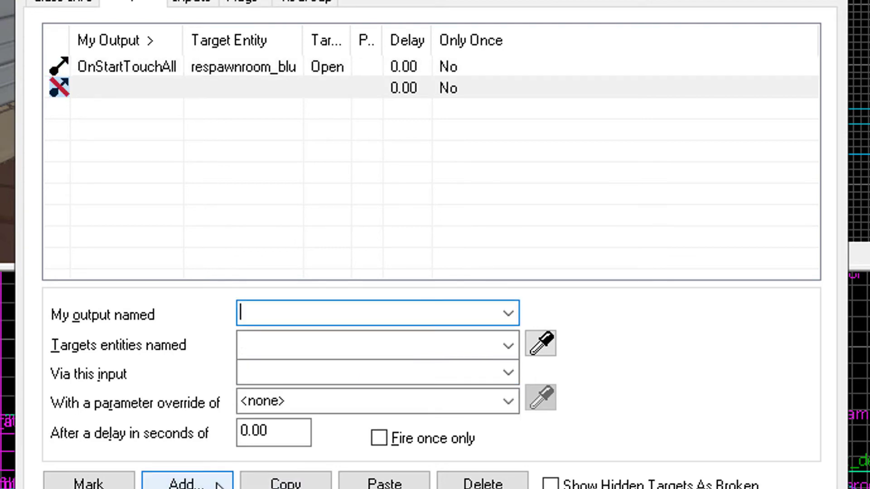
left_click(514, 312)
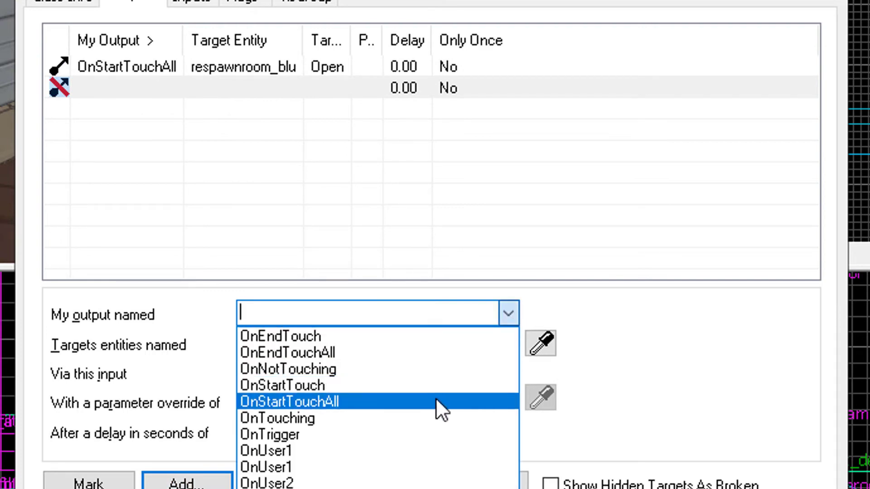
left_click(432, 358)
left_click(543, 344)
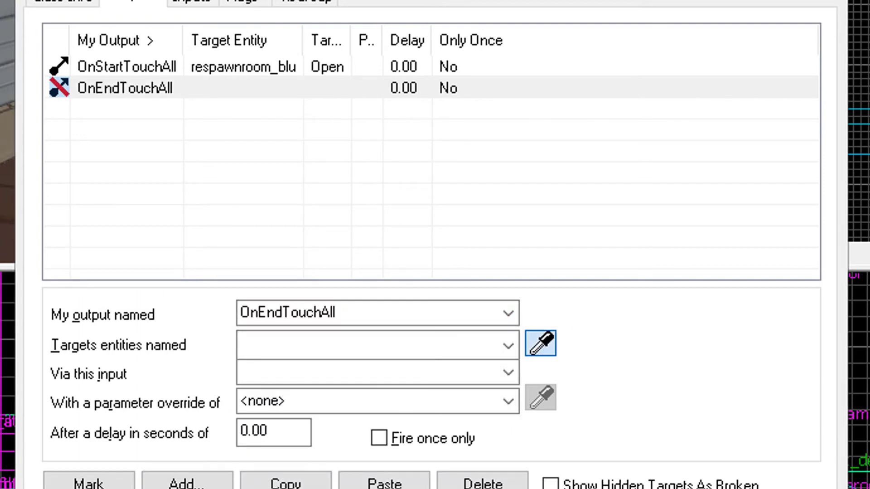
left_click(388, 373)
type("C")
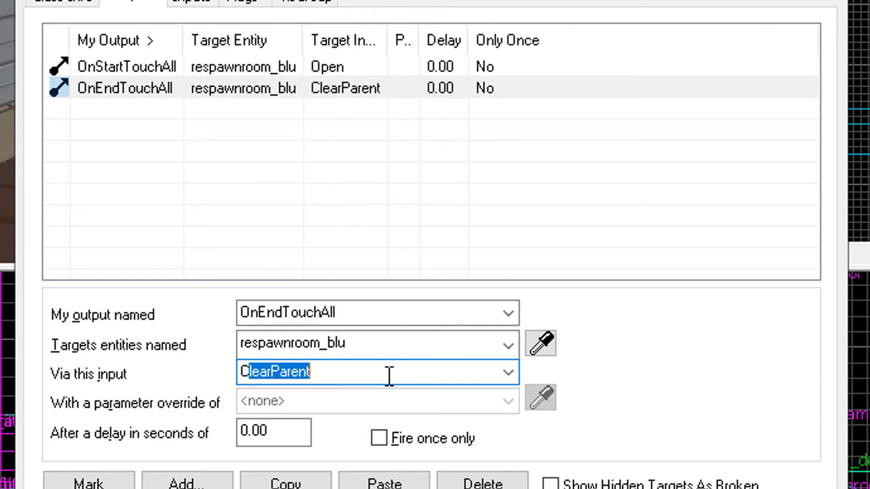
type("lose")
key("Return")
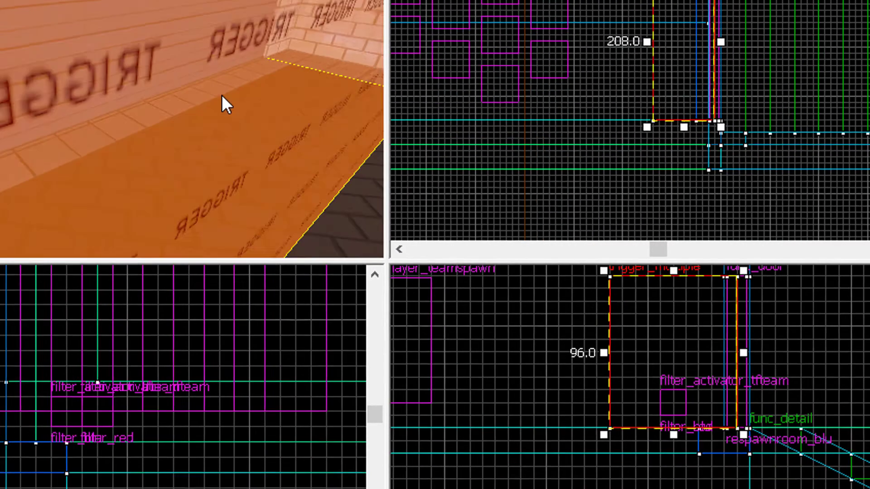
Resize the trigger block to 96 × 208 × 96 so that it extends on both sides of the garage door.
scroll(543, 112, "down", 2)
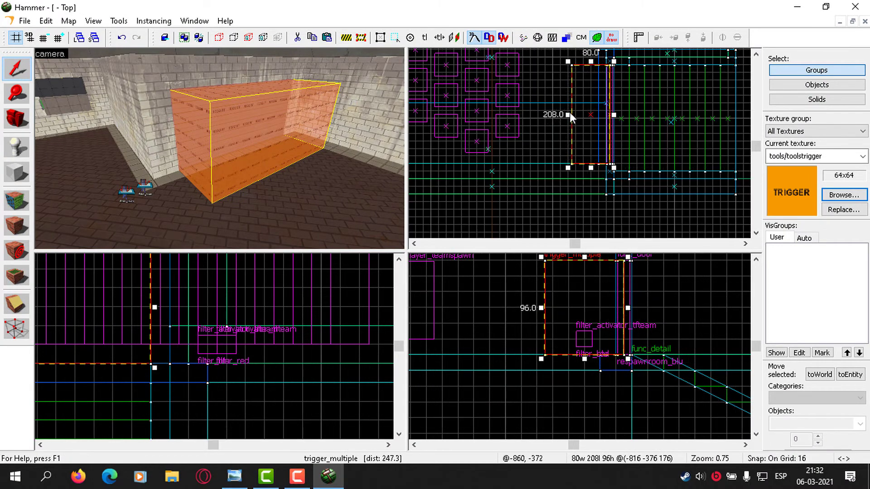
left_click_drag(569, 115, 587, 114)
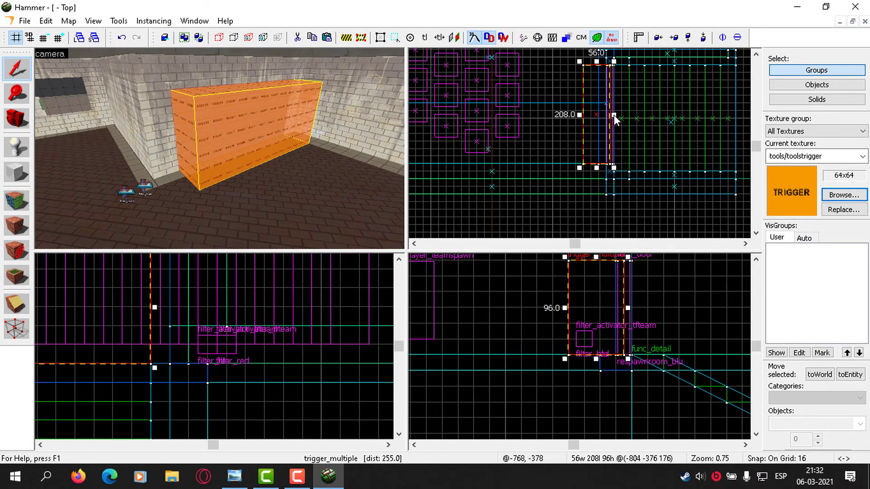
left_click_drag(614, 116, 632, 114)
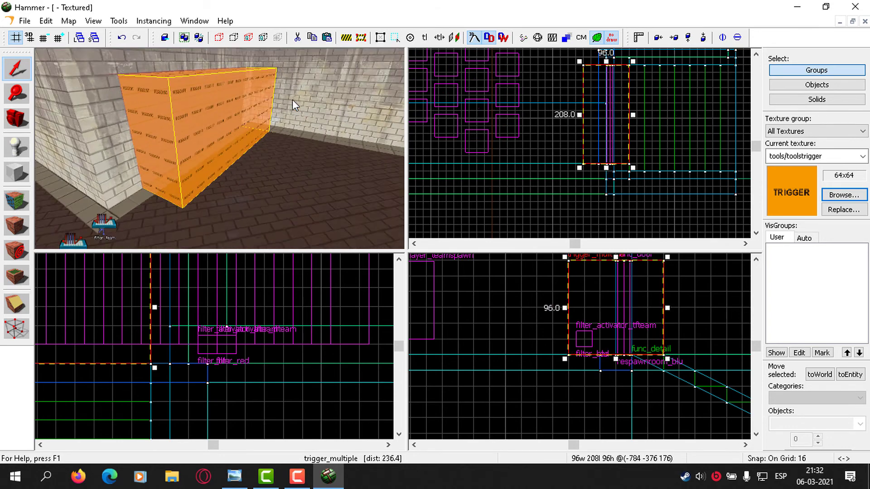
Set the Filter Name of the 96-unit-wide garage door trigger to filter_blu and apply it.
key("w")
key("s")
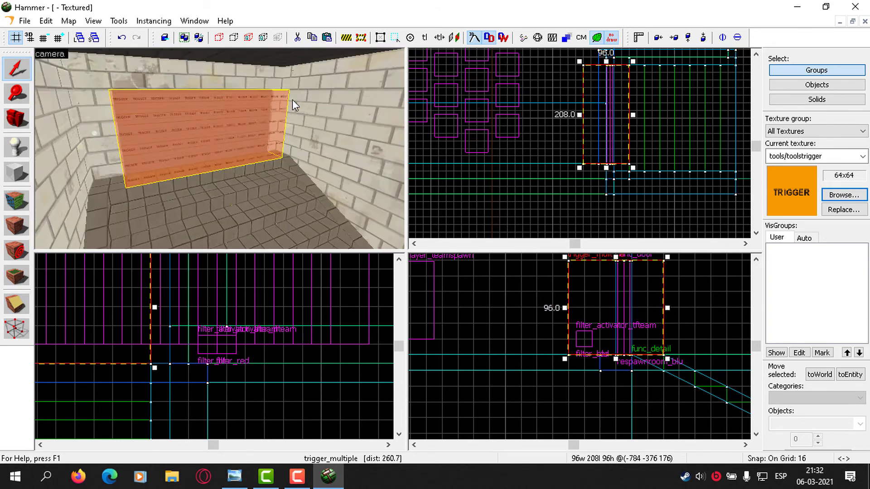
key("w")
key("alt+Return")
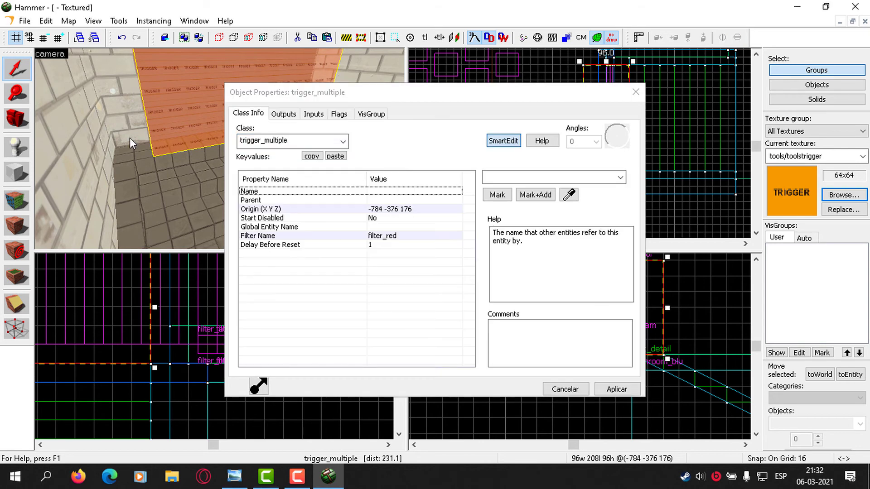
left_click(395, 239)
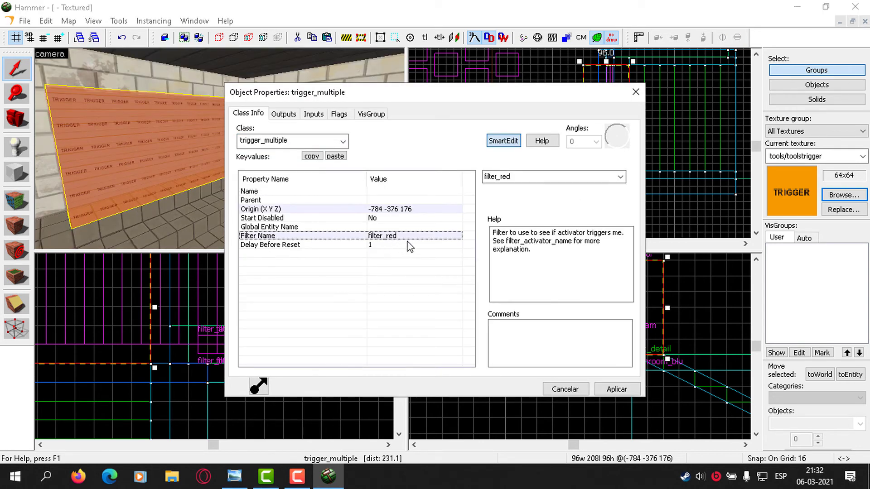
left_click(620, 176)
left_click(498, 187)
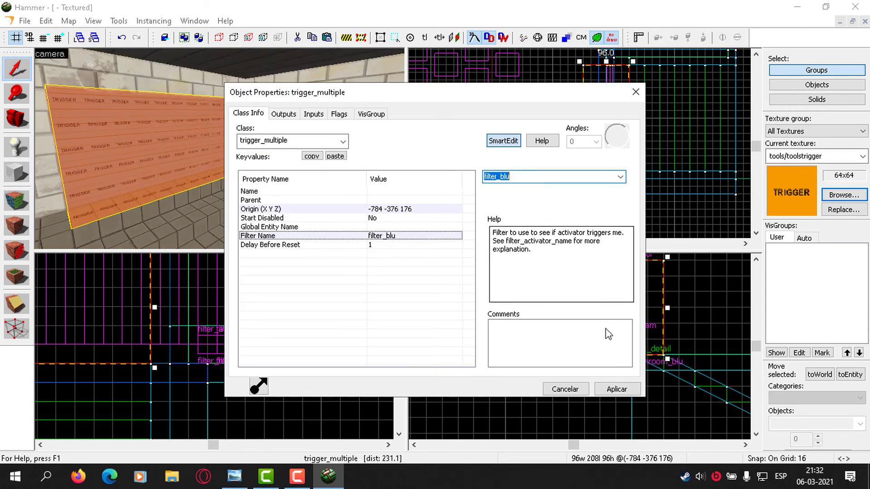
left_click(617, 388)
Set the filter_blu trigger's Delay Before Reset to 0.
left_click(401, 245)
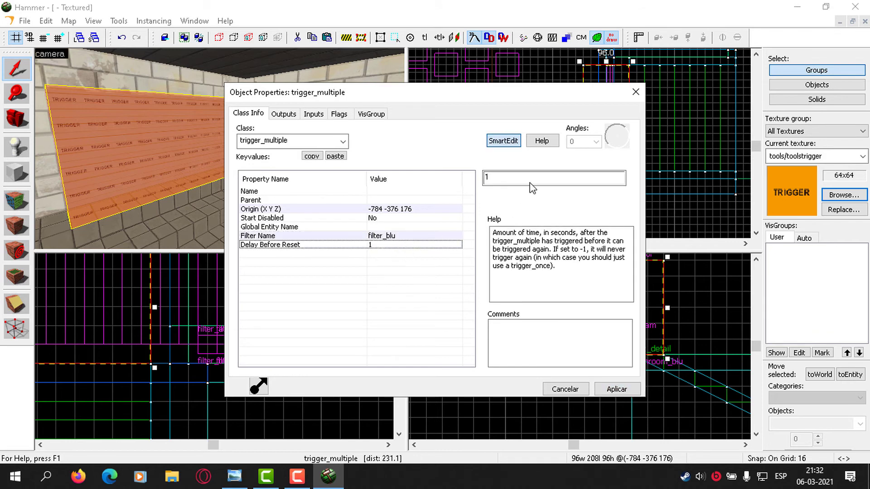
double_click(528, 179)
type("0")
key("Return")
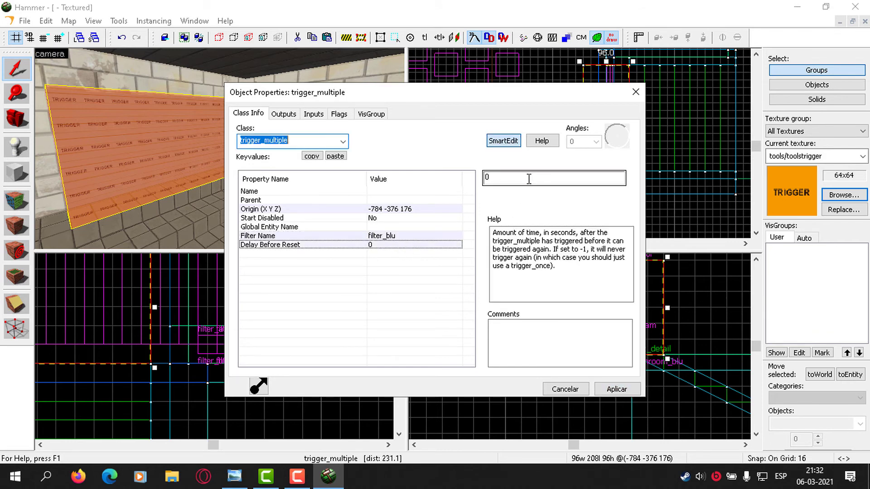
Select the overlapping 56-unit-wide filter_red trigger and set its Delay Before Reset to 0.
key("z")
key("w")
key("z")
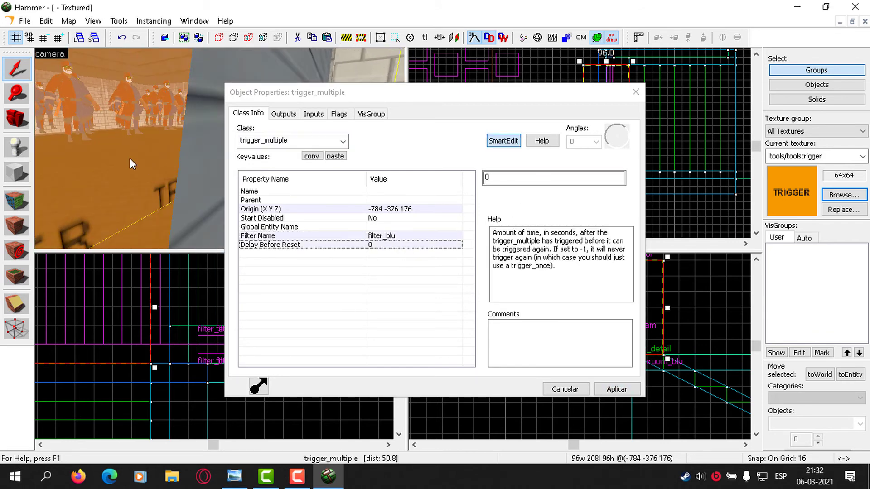
left_click(130, 159)
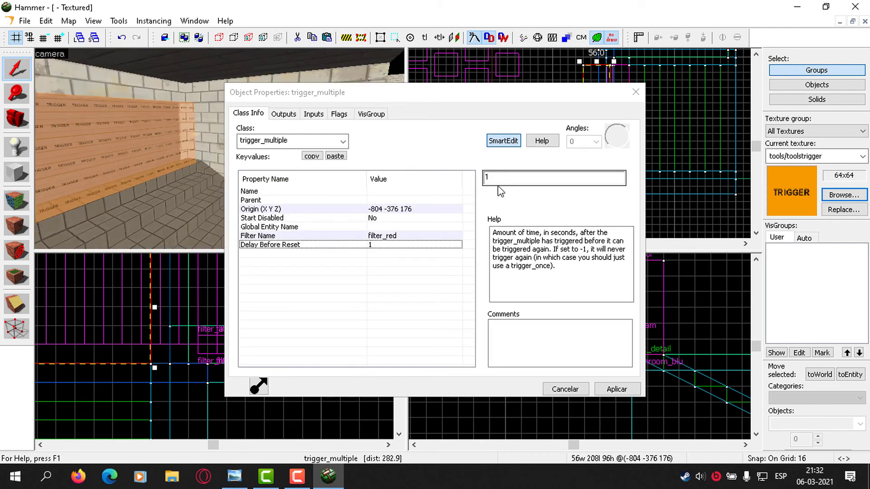
double_click(514, 177)
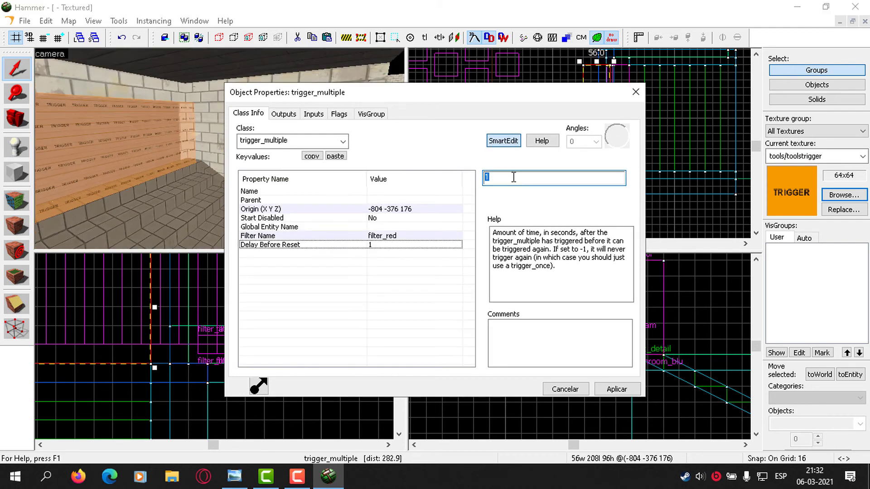
type("0")
key("Return")
Reselect the 96-unit-wide filter_blu trigger and check its outputs for opening and closing the garage door.
left_click(146, 146)
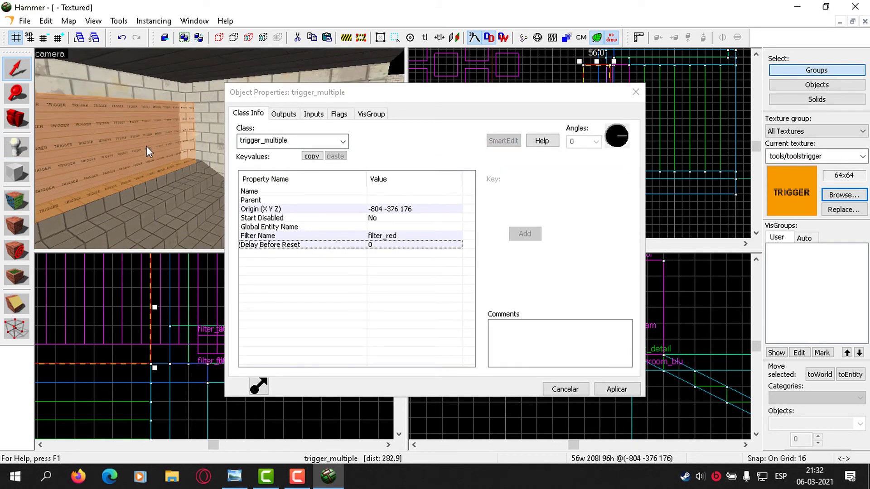
key("w")
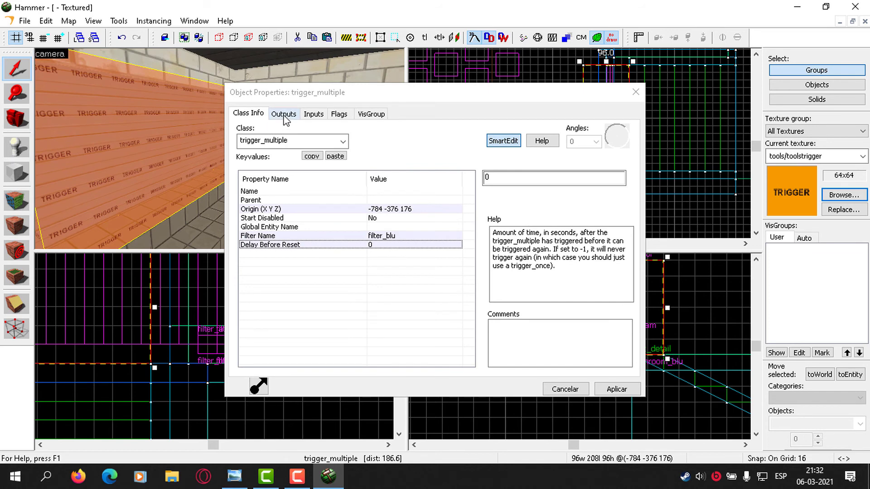
left_click(284, 114)
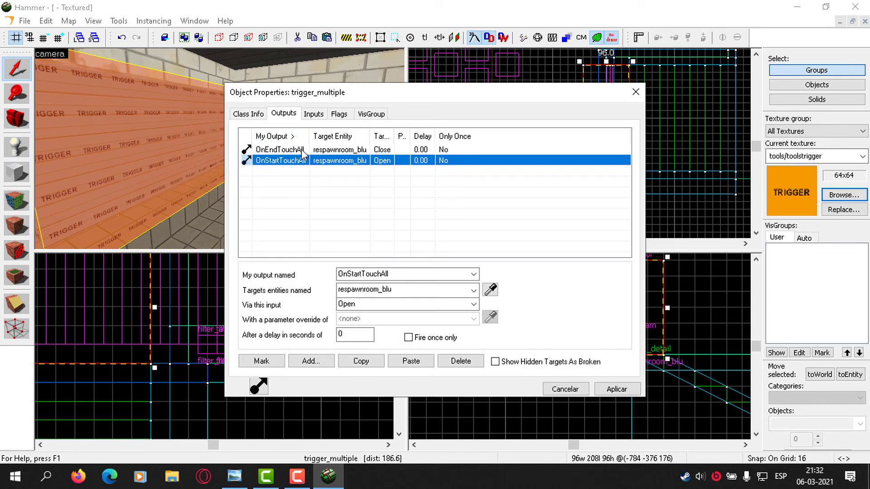
left_click(250, 114)
left_click(636, 92)
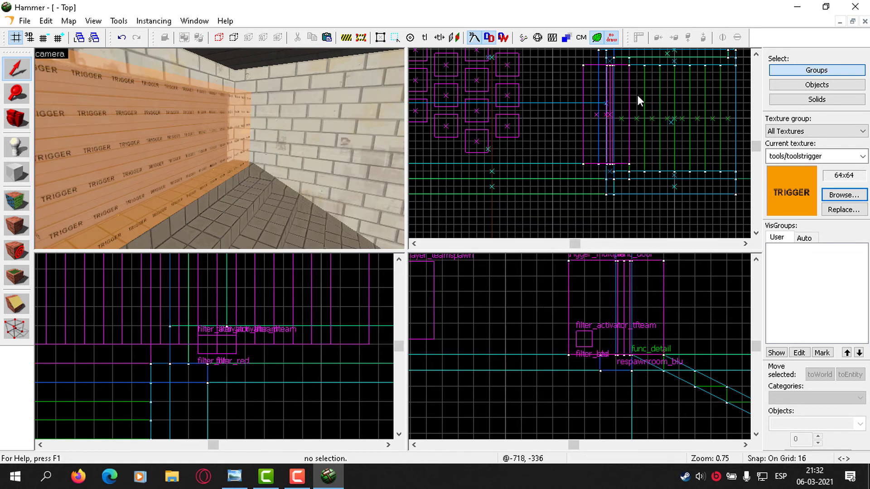
Delete the duplicate trigger block that overlaps the filter_blu trigger at the garage door.
left_click(16, 117)
left_click_drag(219, 148, 220, 149)
key("w")
key("w")
key("shift+s")
left_click(238, 161)
key("Delete")
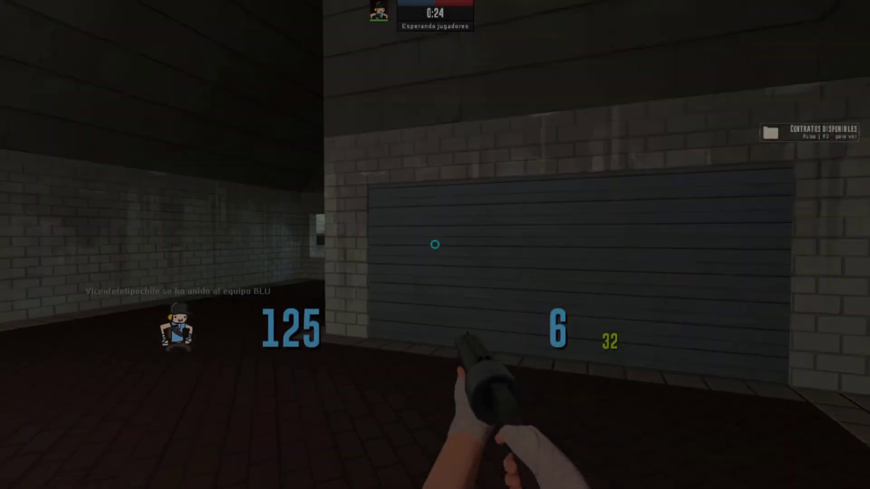
Play-test the map in Team Fortress 2, checking the garage door as BLU and as RED and the cell door button.
key("w")
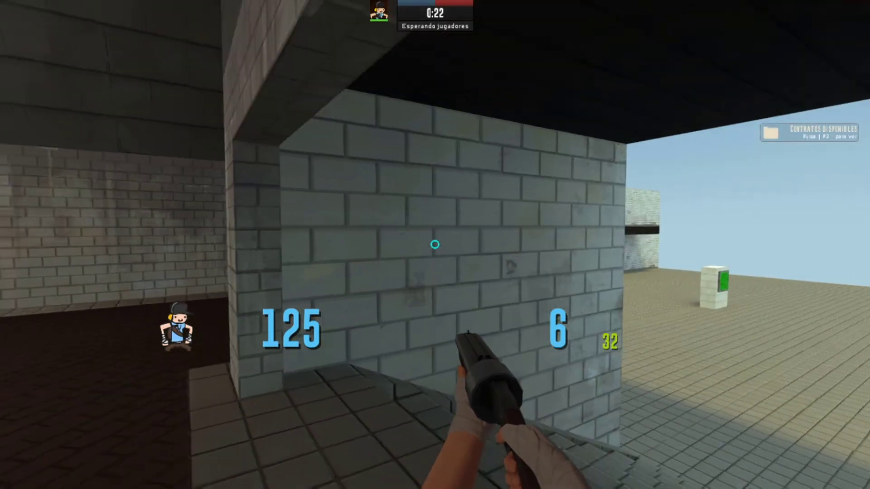
key("w")
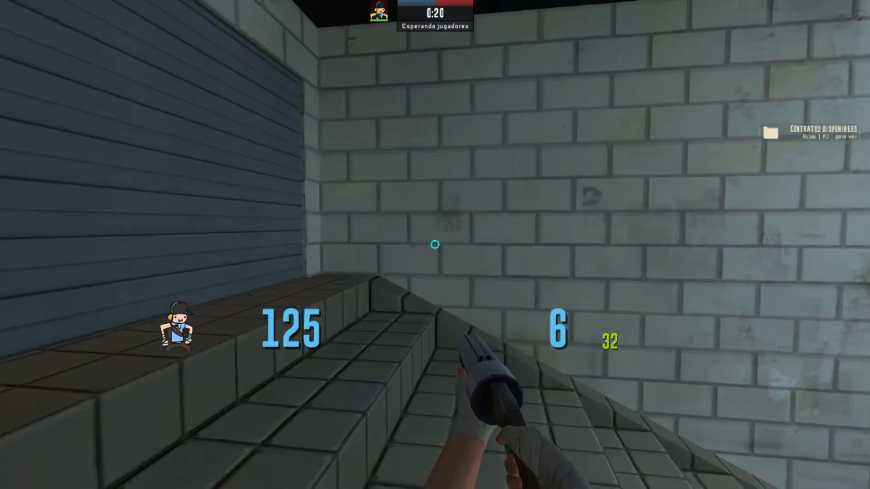
key("w")
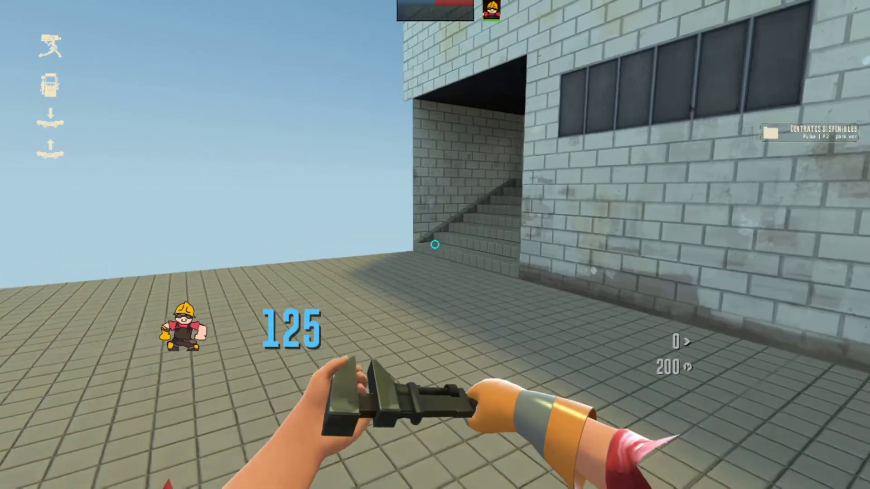
key("w")
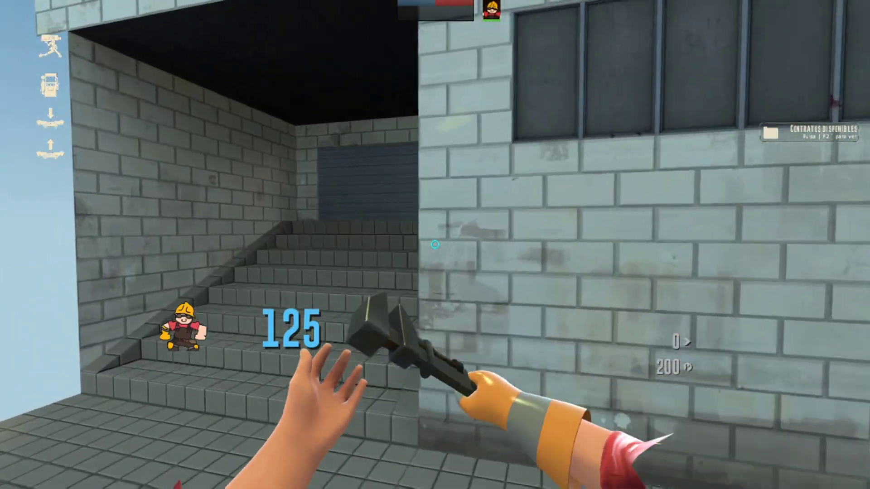
key("w")
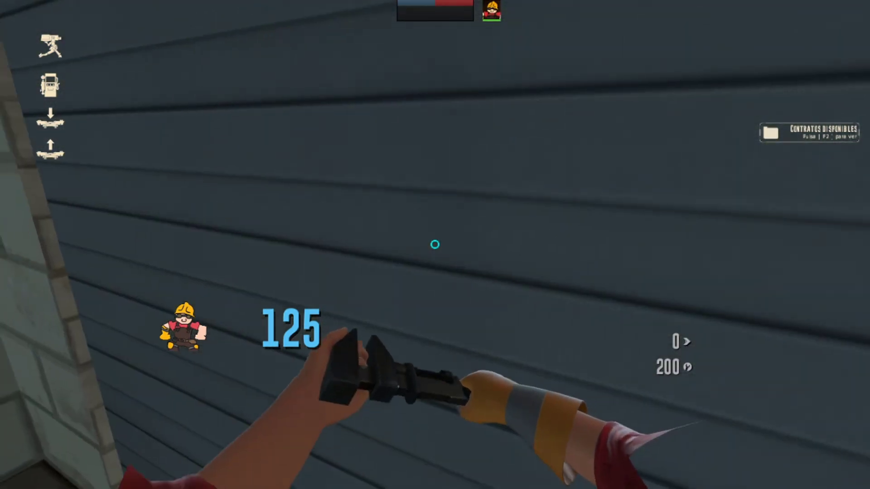
key("s")
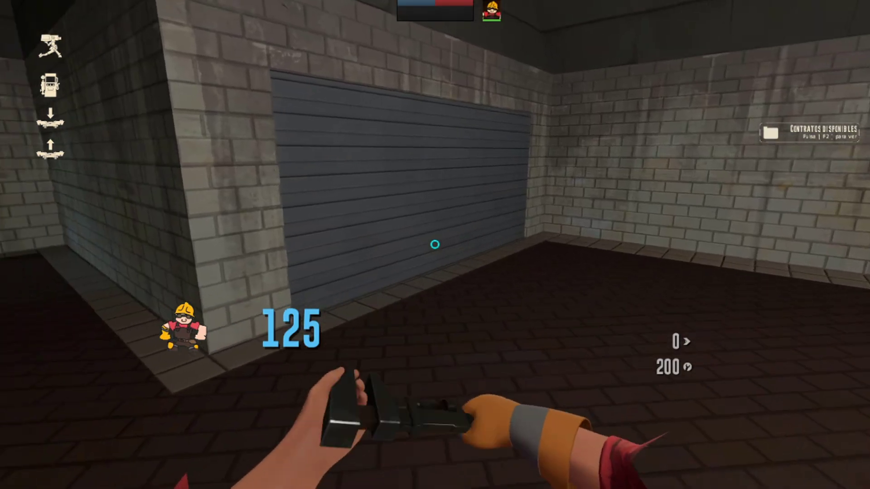
key("w")
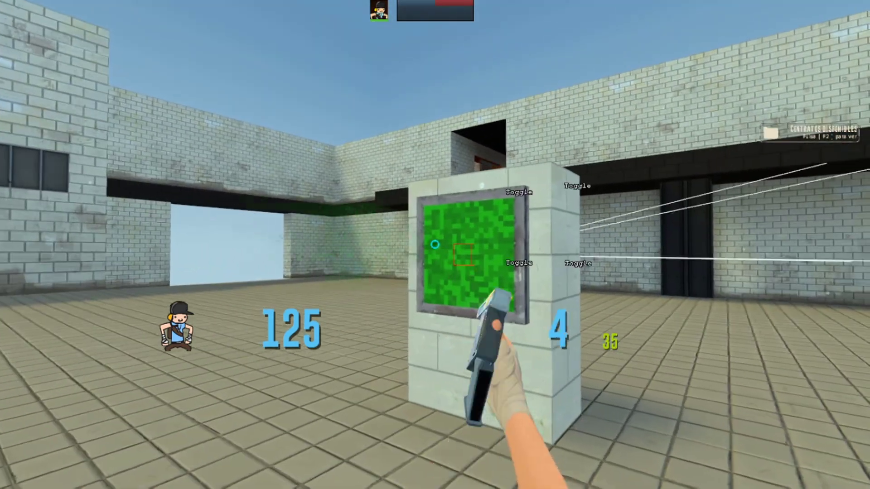
key("w")
key("s")
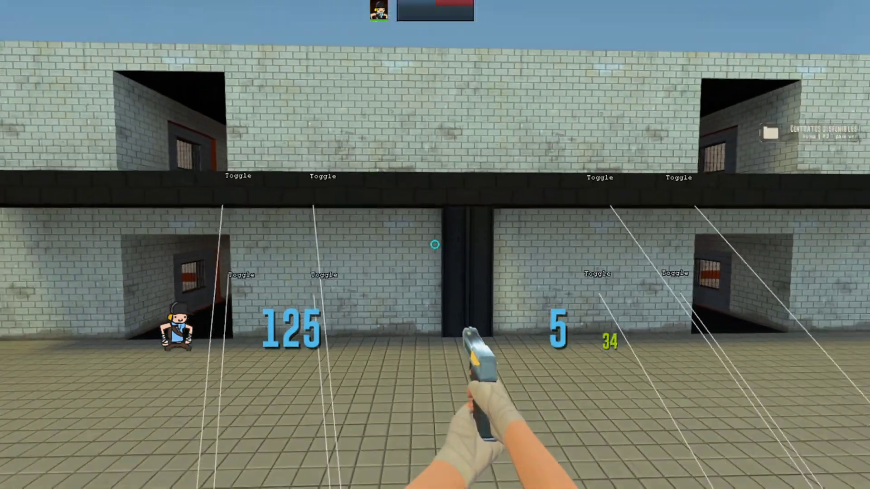